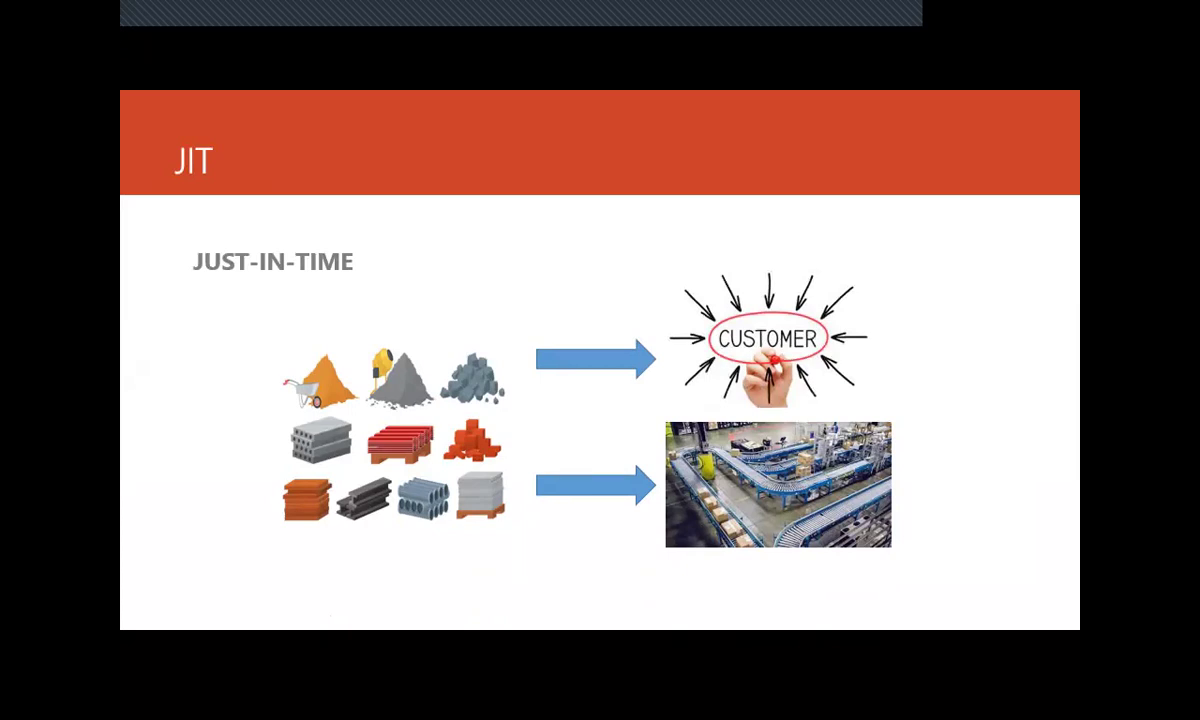
Step: End the JIT slide show and switch to the SAP Easy Access window
{"action": "key", "text": "Escape"}
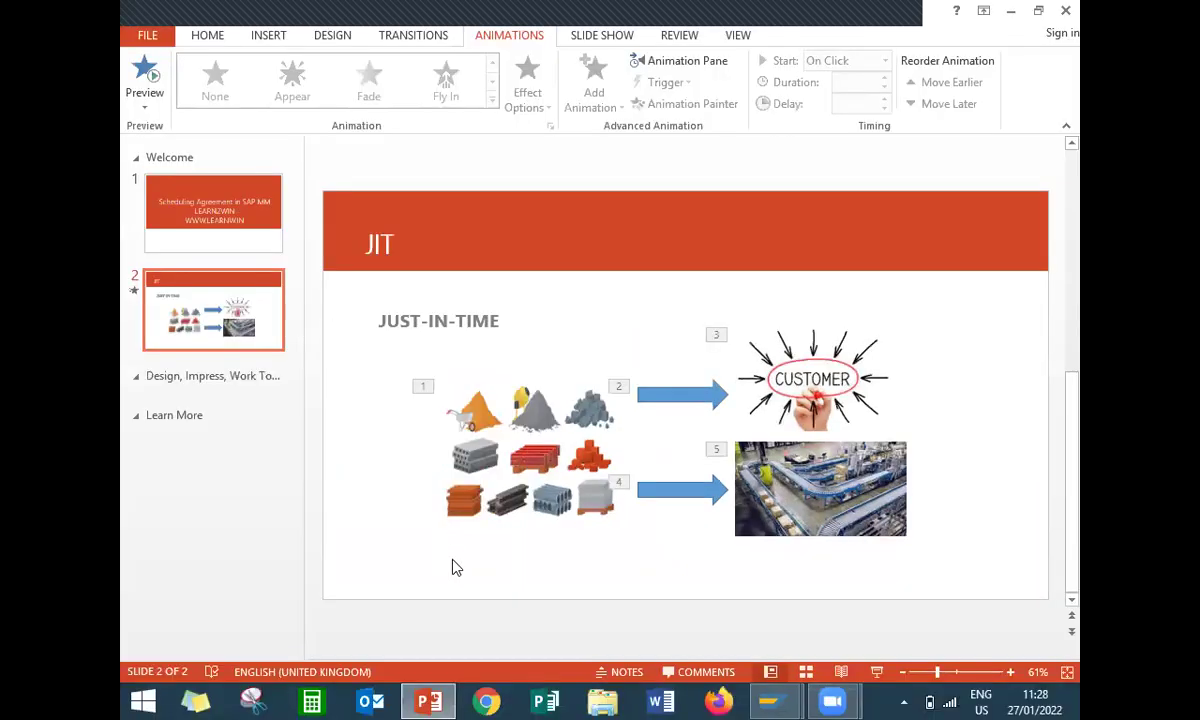
{"action": "mouse_move", "coordinate": [779, 700]}
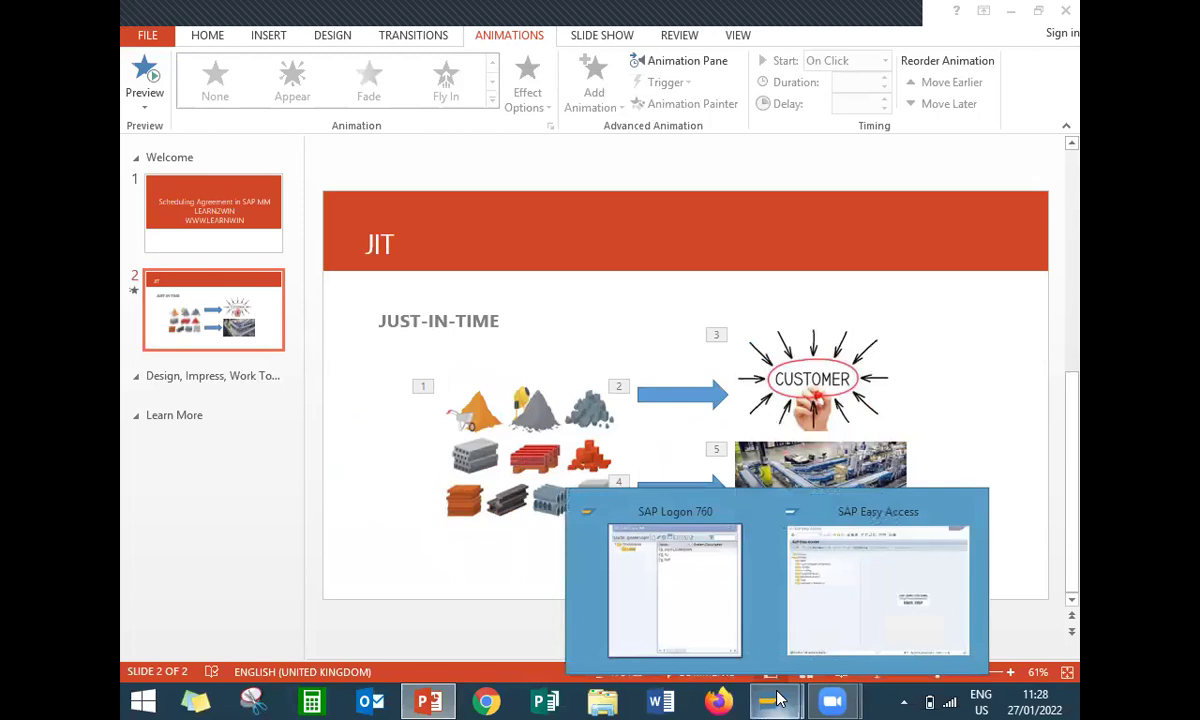
{"action": "left_click", "coordinate": [855, 565]}
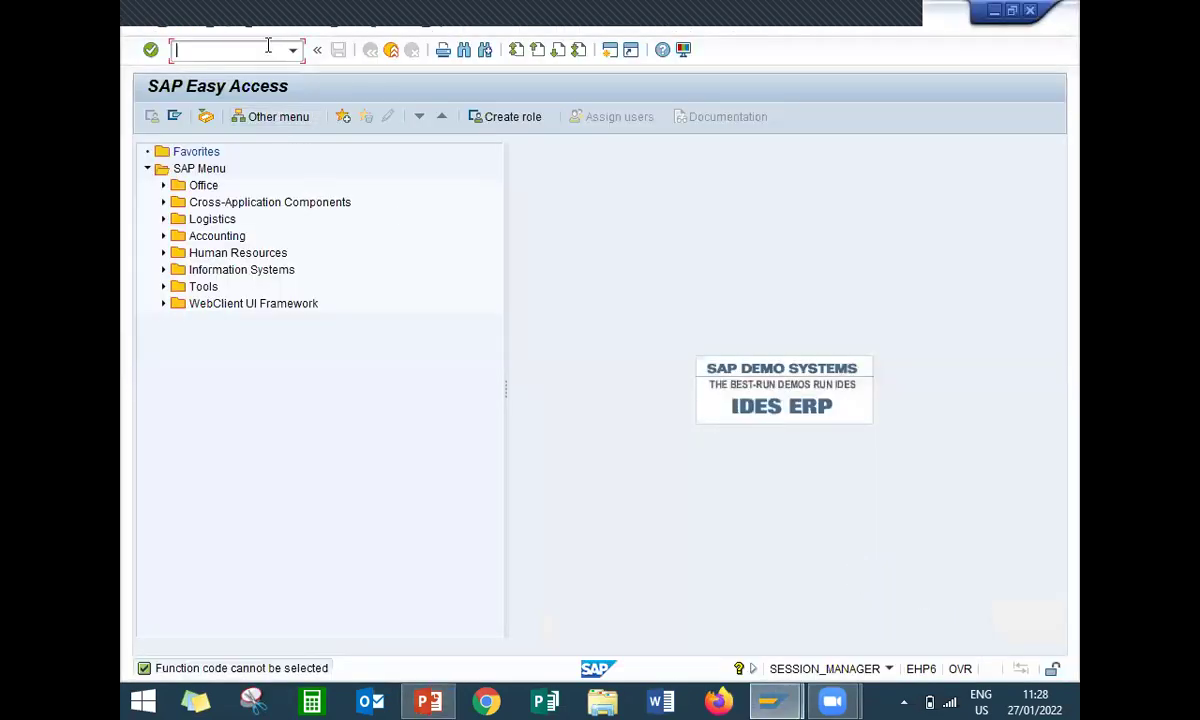
Step: Run ME31L for vendor F01 with purchasing organization 1111 and reach the header data
{"action": "type", "text": "ME31L"}
{"action": "key", "text": "Return"}
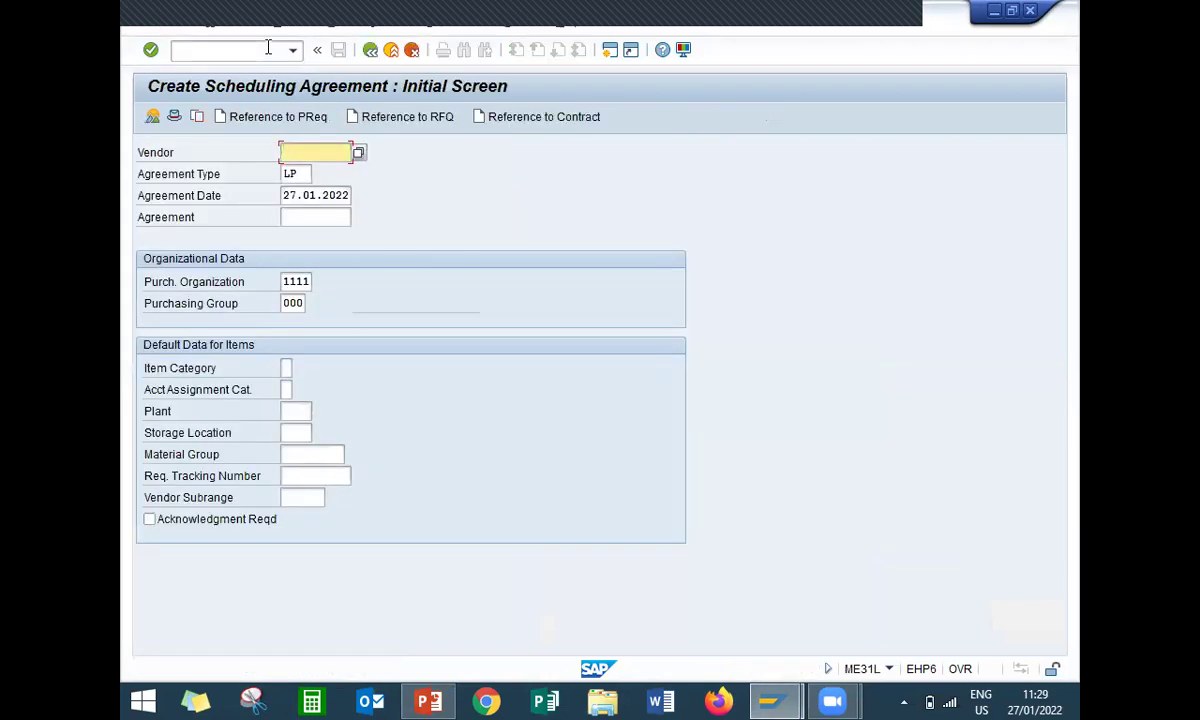
{"action": "type", "text": "F01"}
{"action": "left_click_drag", "start_coordinate": [284, 281], "coordinate": [311, 303]}
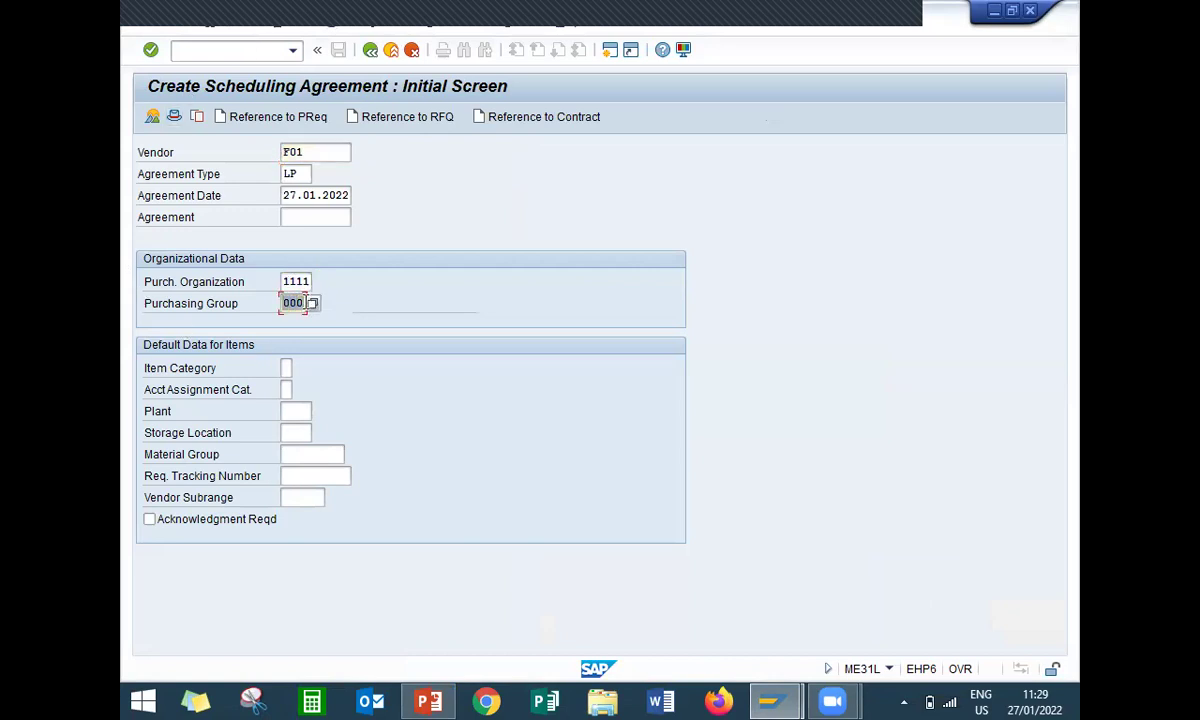
{"action": "key", "text": "Return"}
{"action": "key", "text": "Return"}
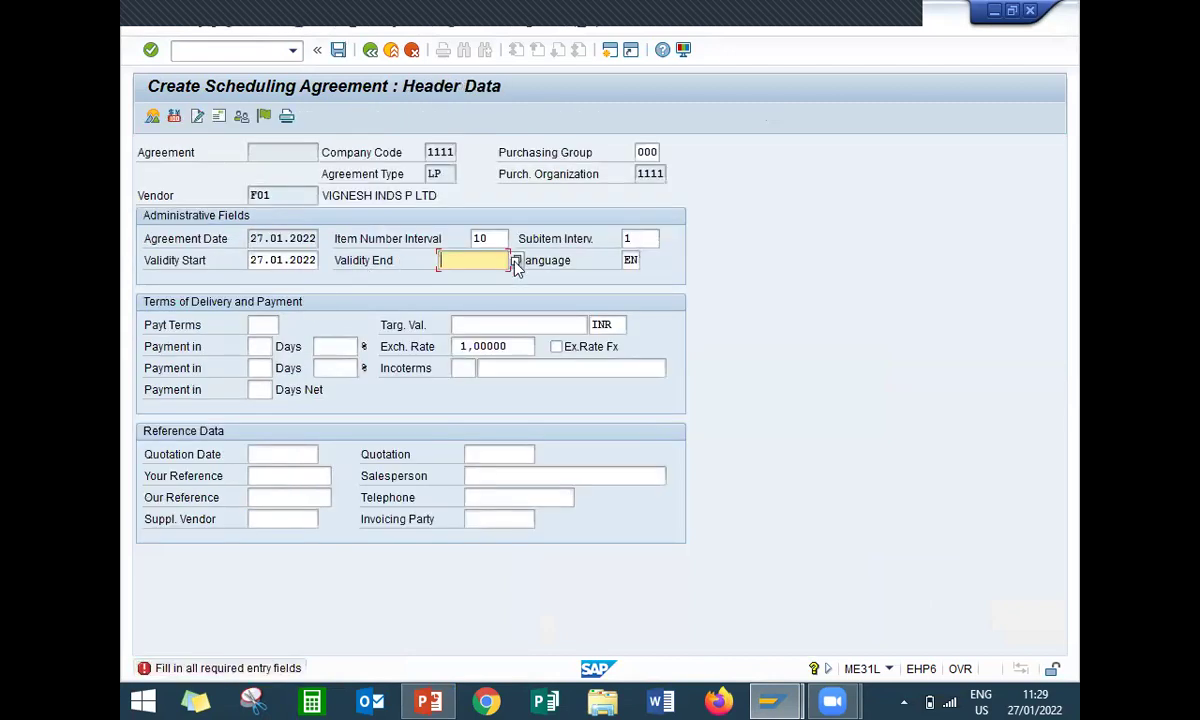
Step: Keep validity start 27.01.2022, pick 10.02.2022 as validity end, and continue to the items
{"action": "left_click_drag", "start_coordinate": [251, 259], "coordinate": [319, 258]}
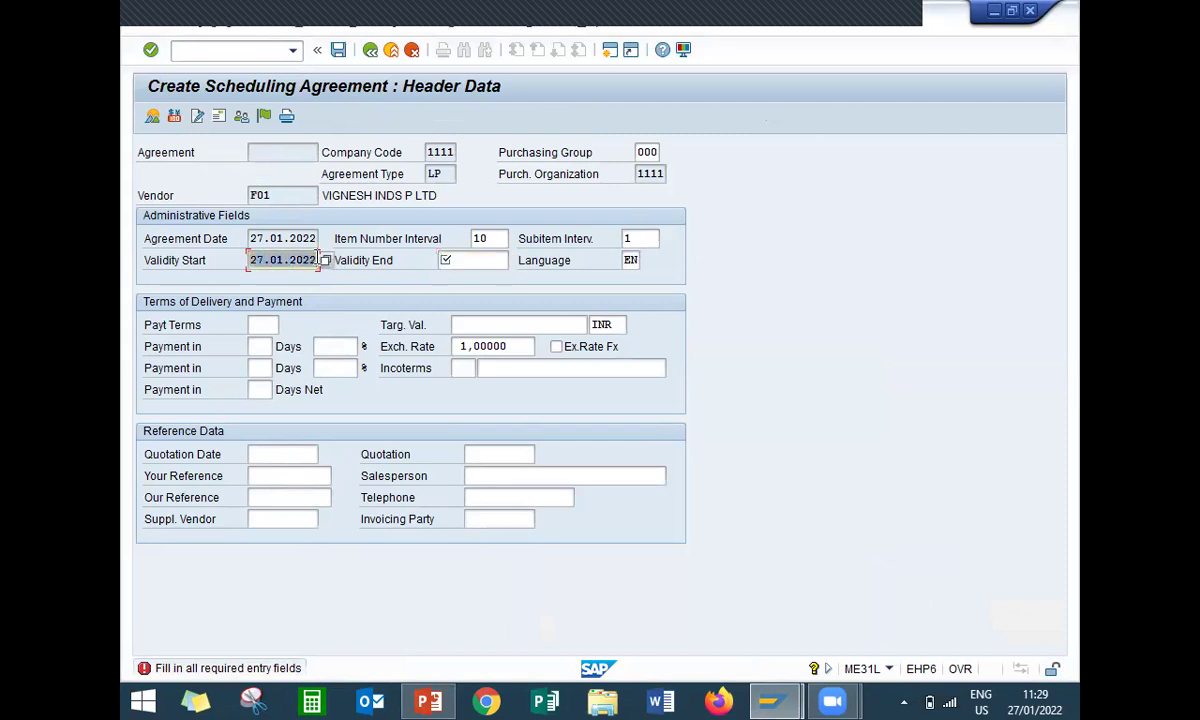
{"action": "left_click", "coordinate": [486, 259]}
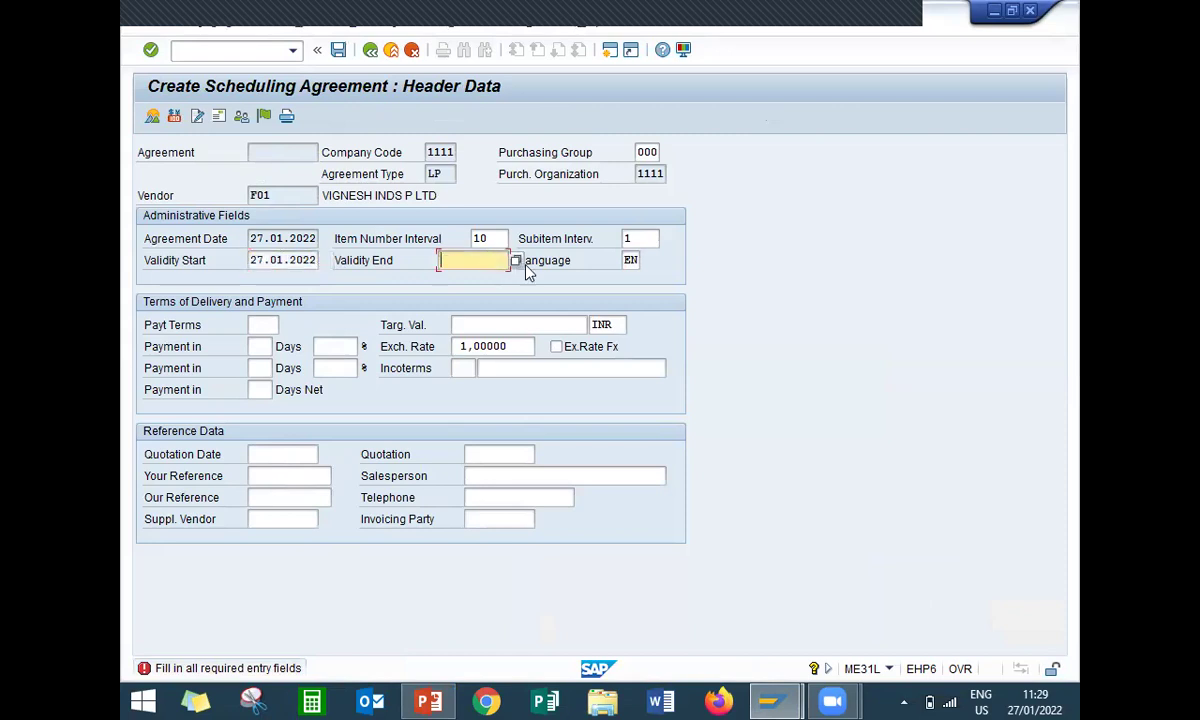
{"action": "left_click", "coordinate": [516, 261]}
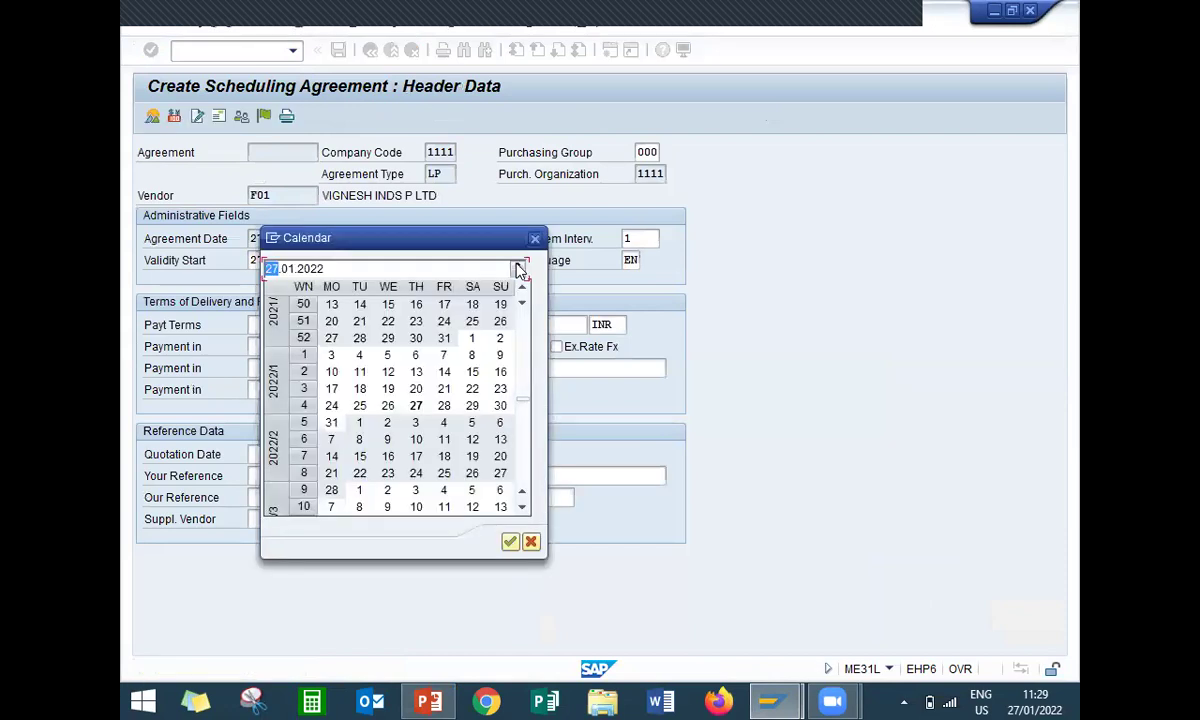
{"action": "double_click", "coordinate": [418, 440]}
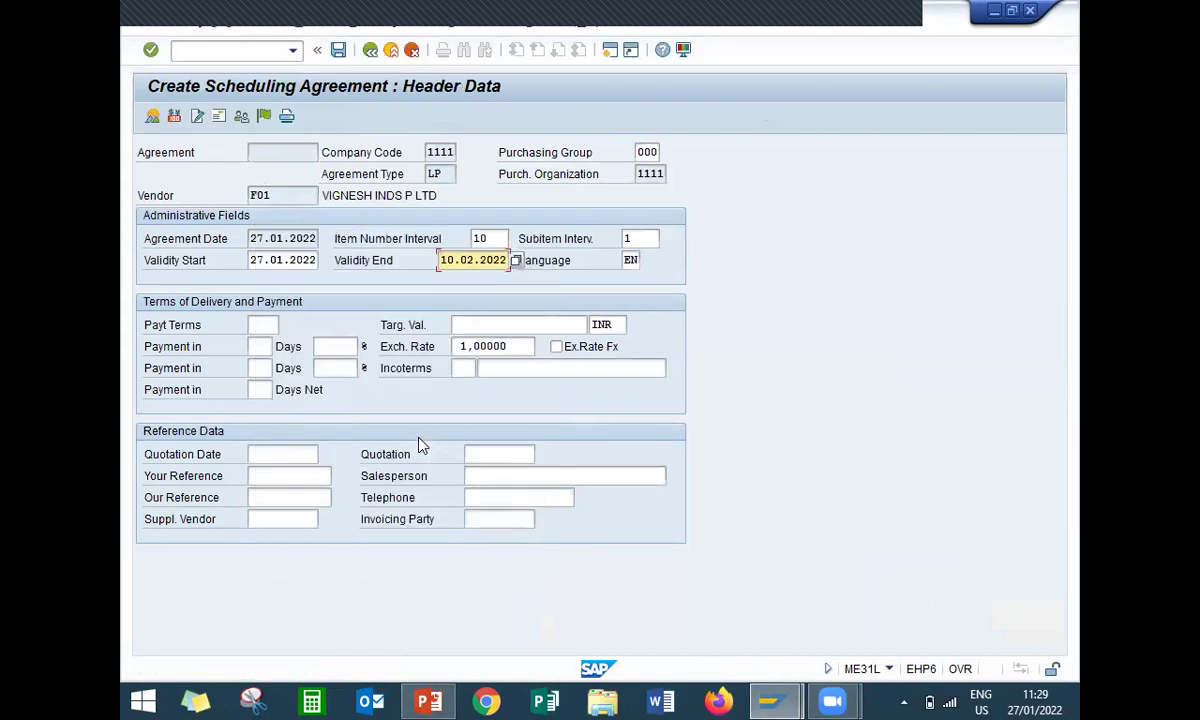
{"action": "key", "text": "Return"}
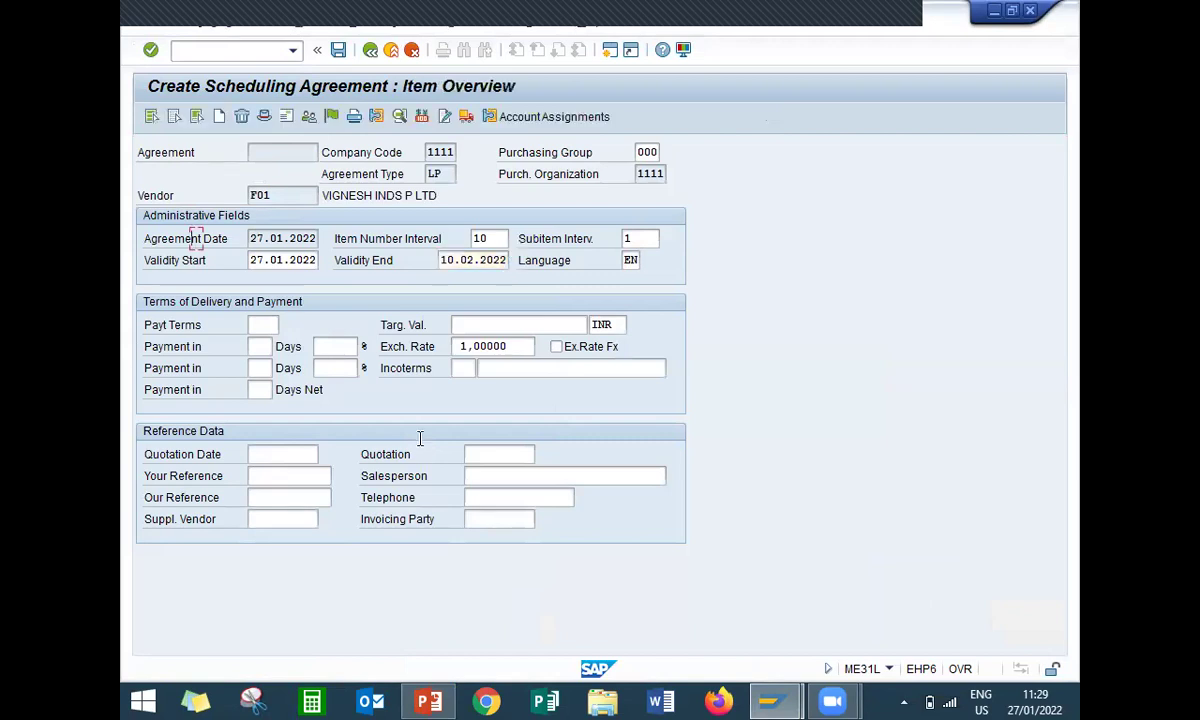
Step: Enter material 2528 for item 10, correcting the suggested 2538
{"action": "left_click", "coordinate": [258, 238]}
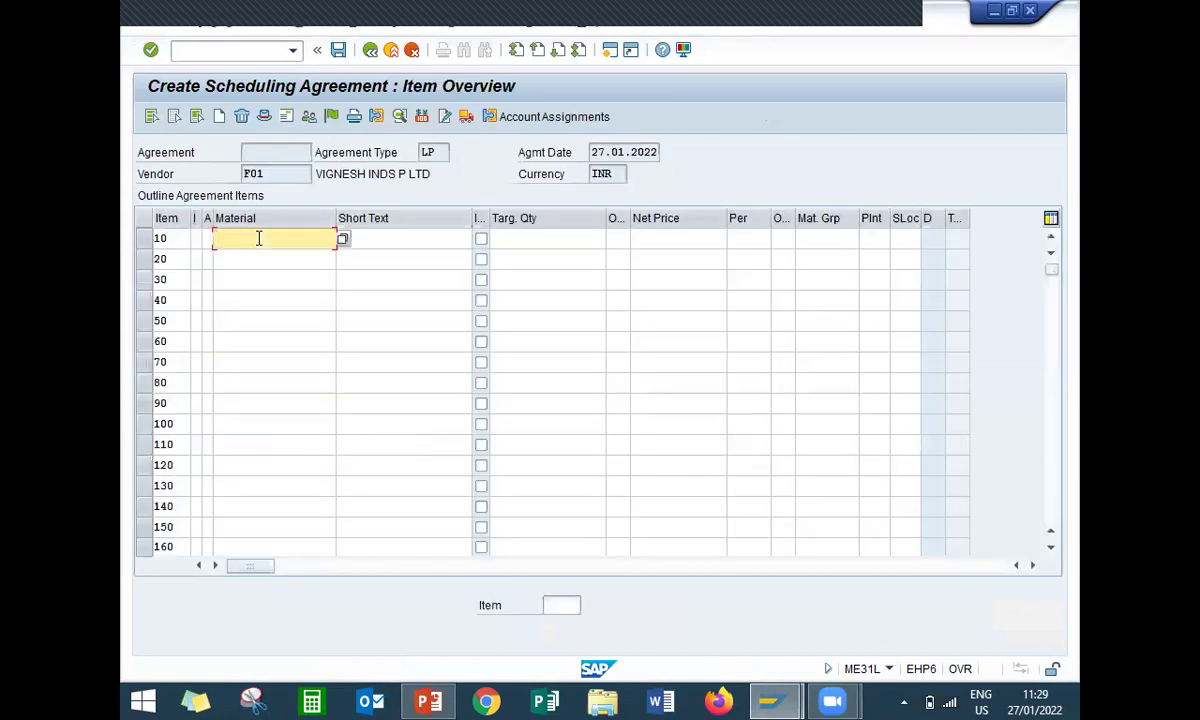
{"action": "type", "text": "2"}
{"action": "key", "text": "Down"}
{"action": "key", "text": "Return"}
{"action": "key", "text": "BackSpace"}
{"action": "key", "text": "BackSpace"}
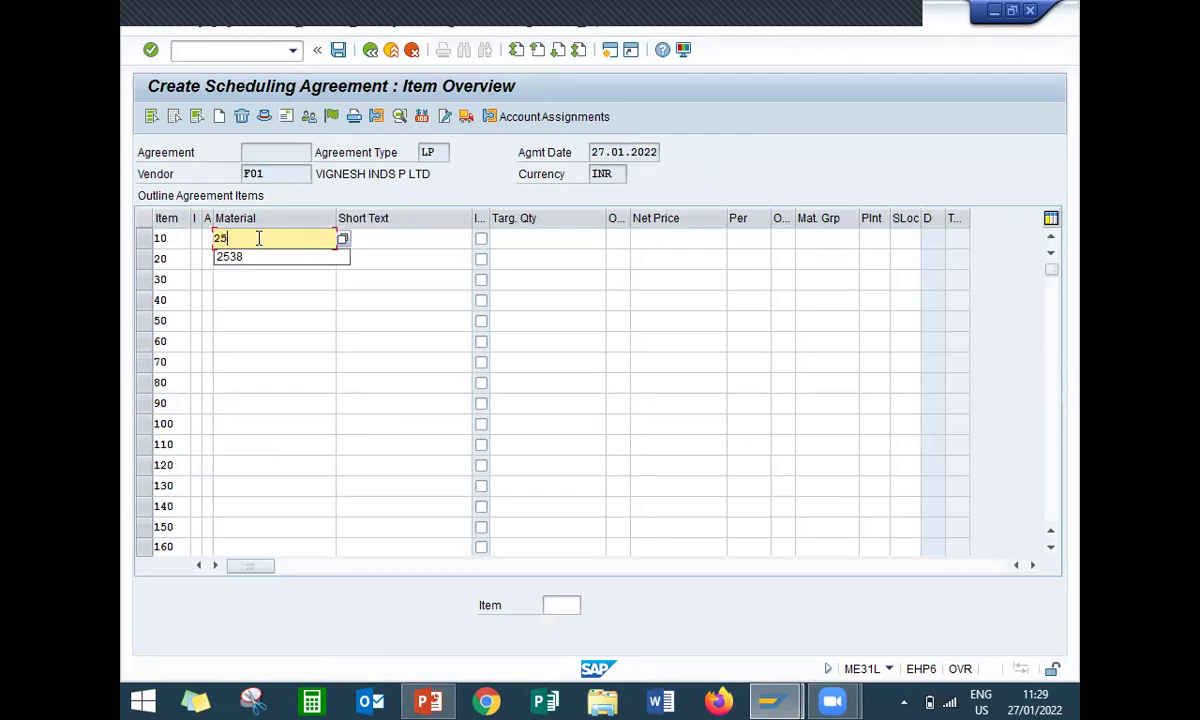
{"action": "type", "text": "28"}
{"action": "key", "text": "Return"}
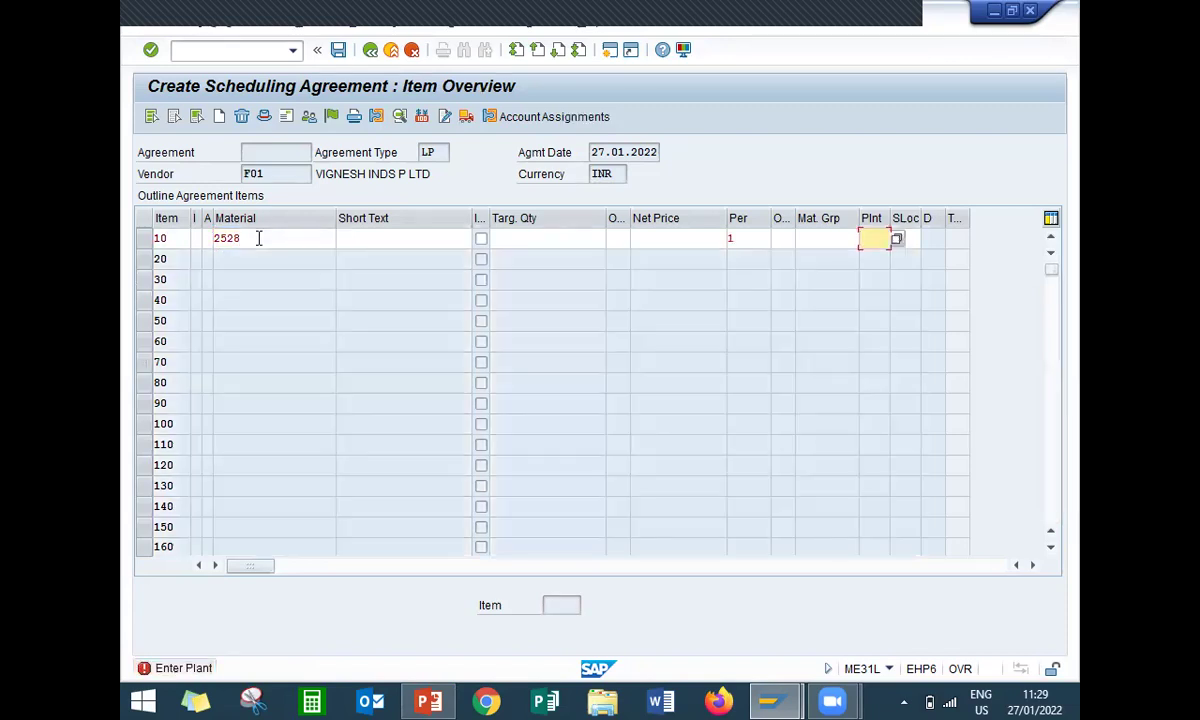
Step: Give item 10 plant 1111, target quantity 10, net price 1100 and storage location 1111
{"action": "type", "text": "1111"}
{"action": "key", "text": "Return"}
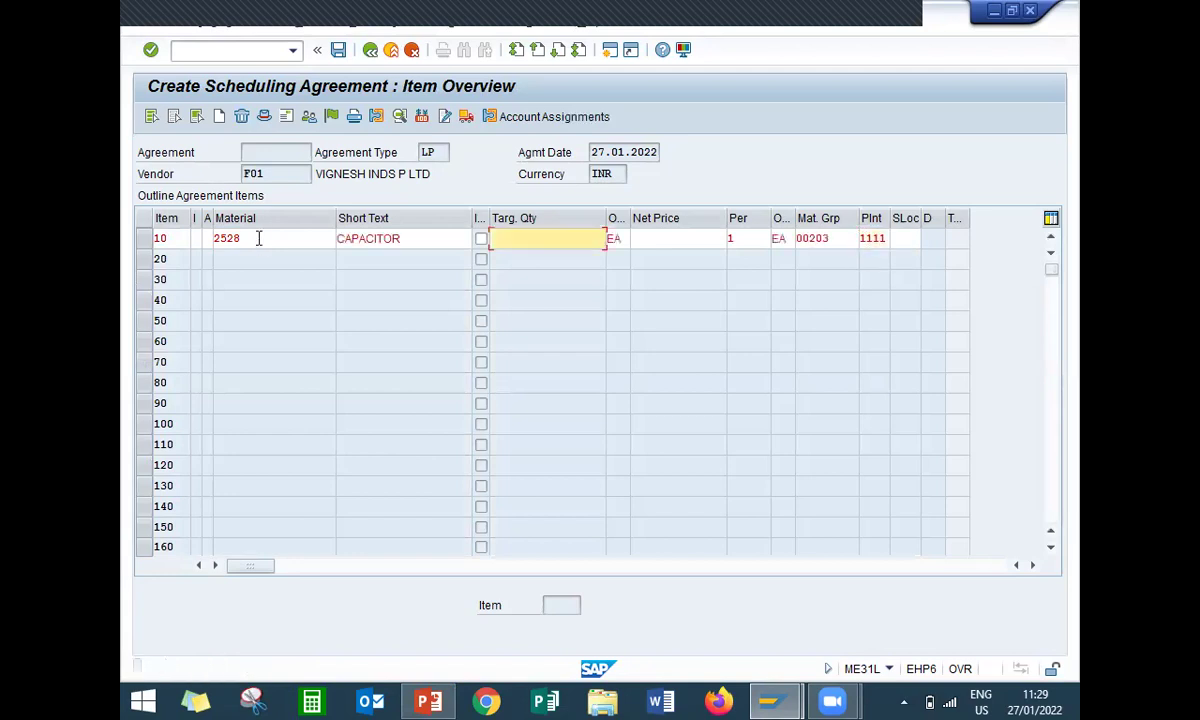
{"action": "type", "text": "1"}
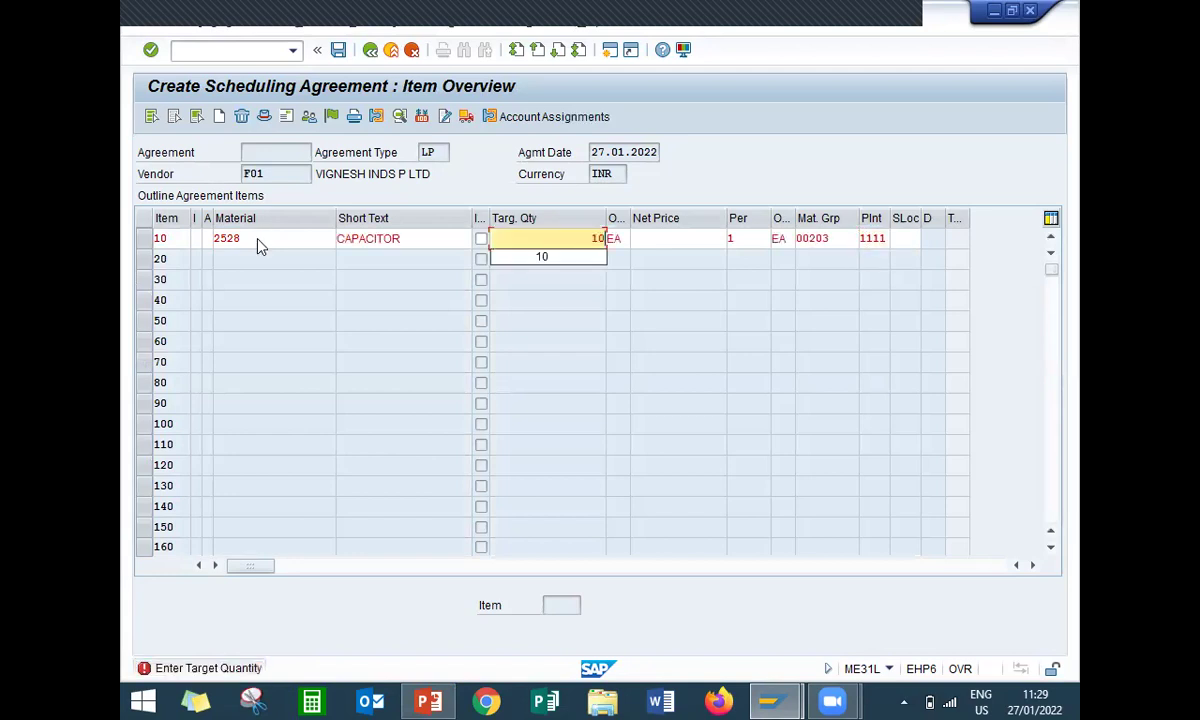
{"action": "type", "text": "0"}
{"action": "key", "text": "Return"}
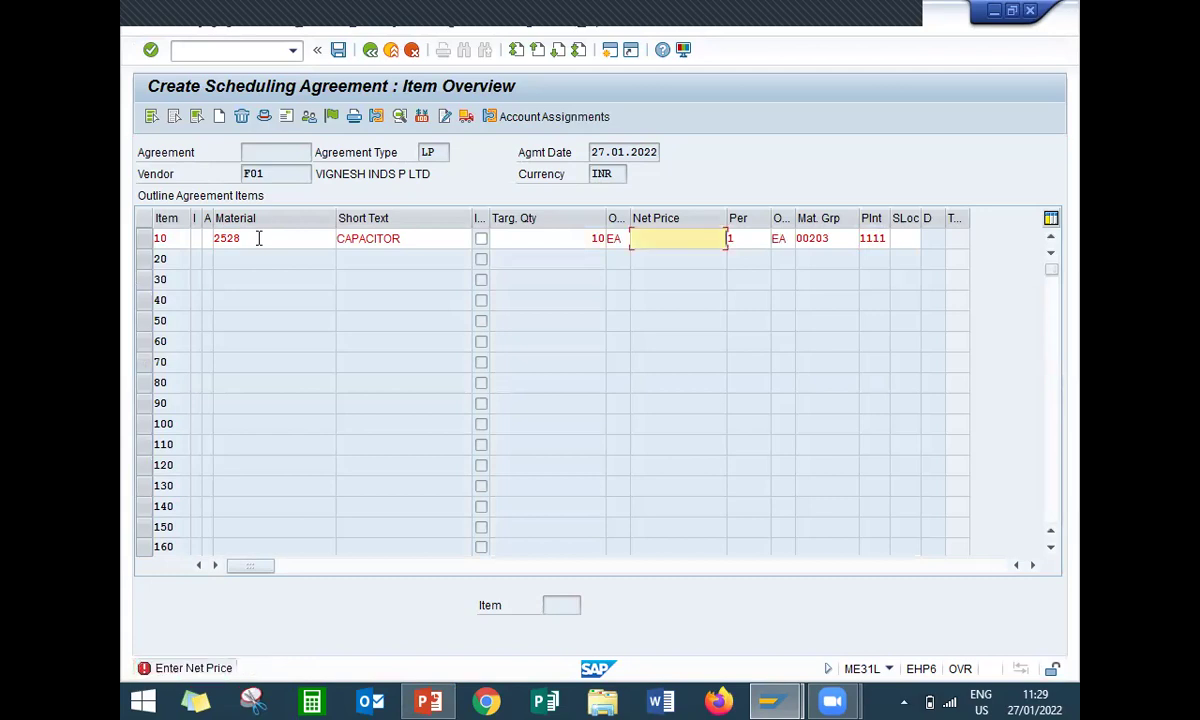
{"action": "type", "text": "1100"}
{"action": "key", "text": "Return"}
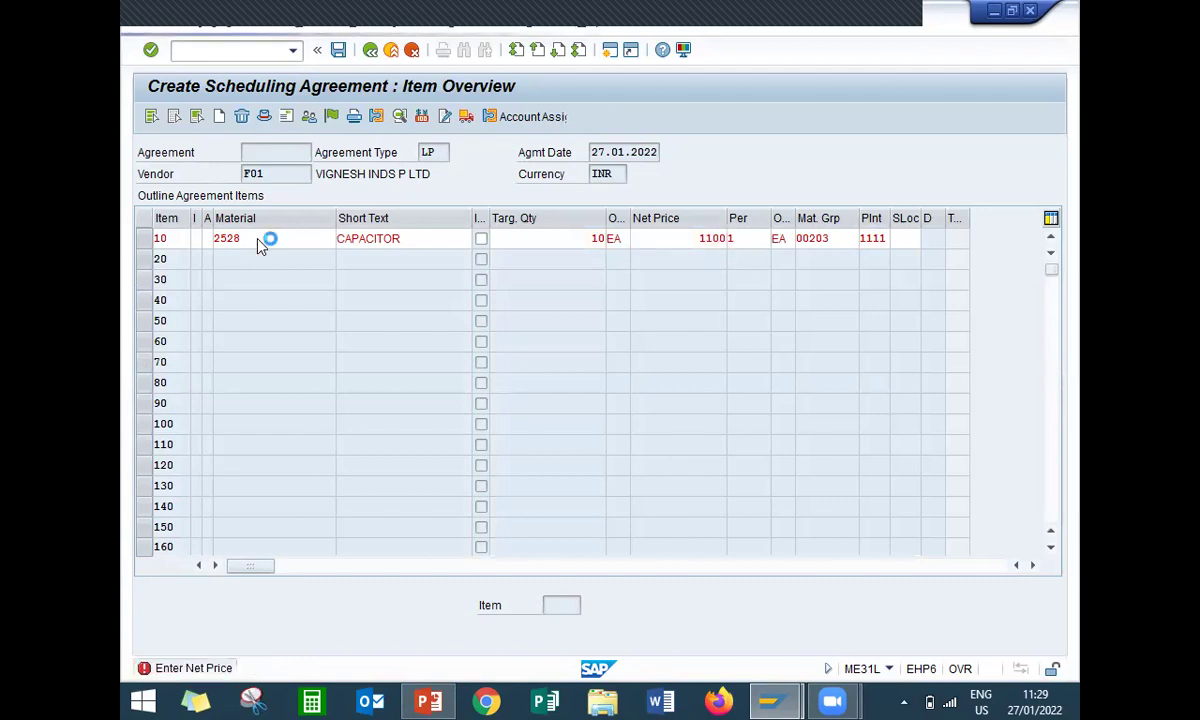
{"action": "left_click", "coordinate": [898, 238]}
{"action": "type", "text": "1111"}
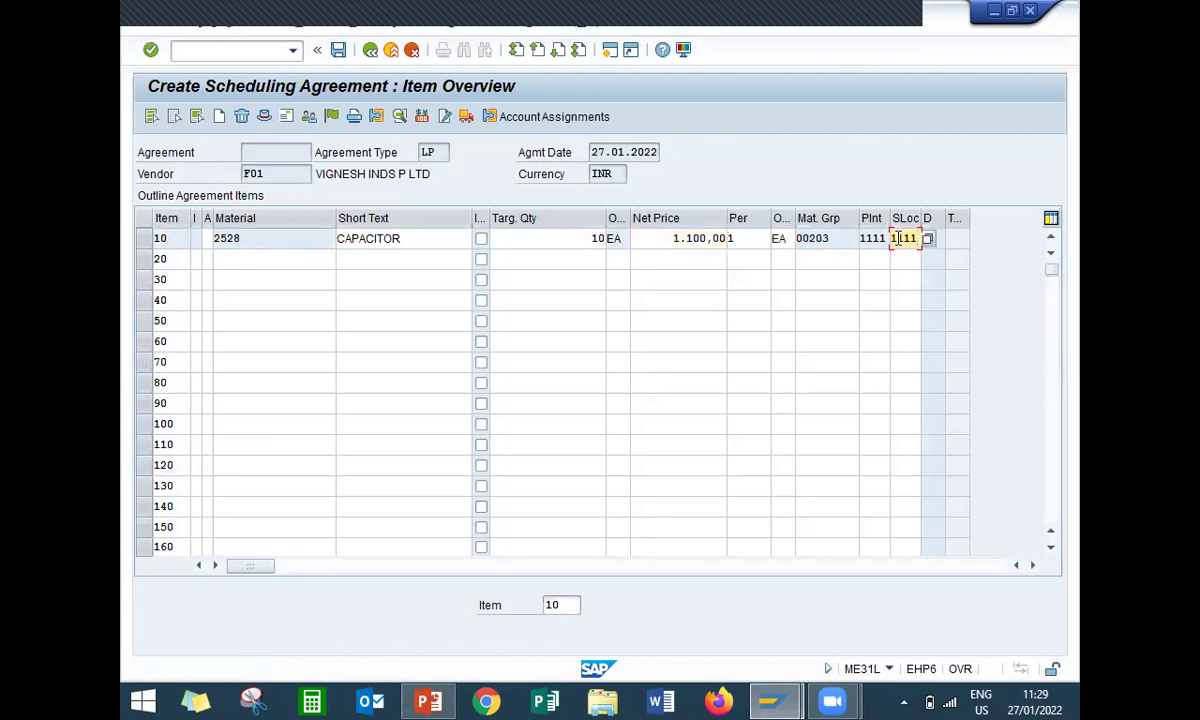
{"action": "key", "text": "Return"}
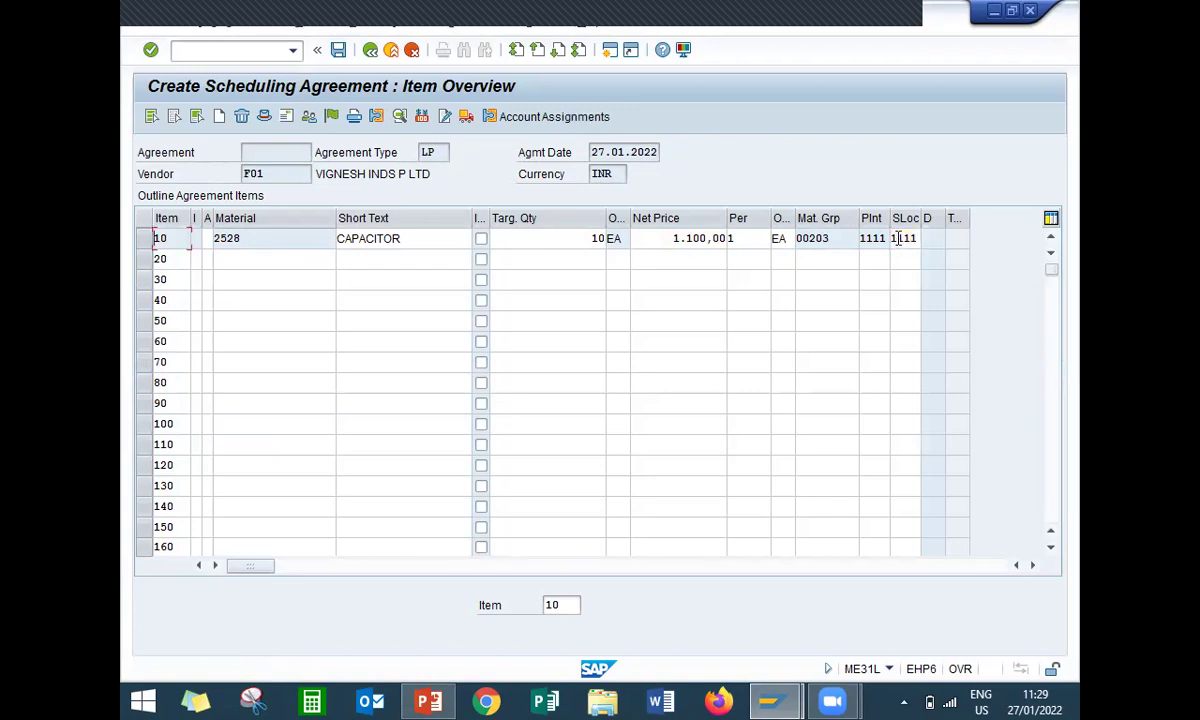
{"action": "double_click", "coordinate": [447, 238]}
{"action": "left_click", "coordinate": [559, 235]}
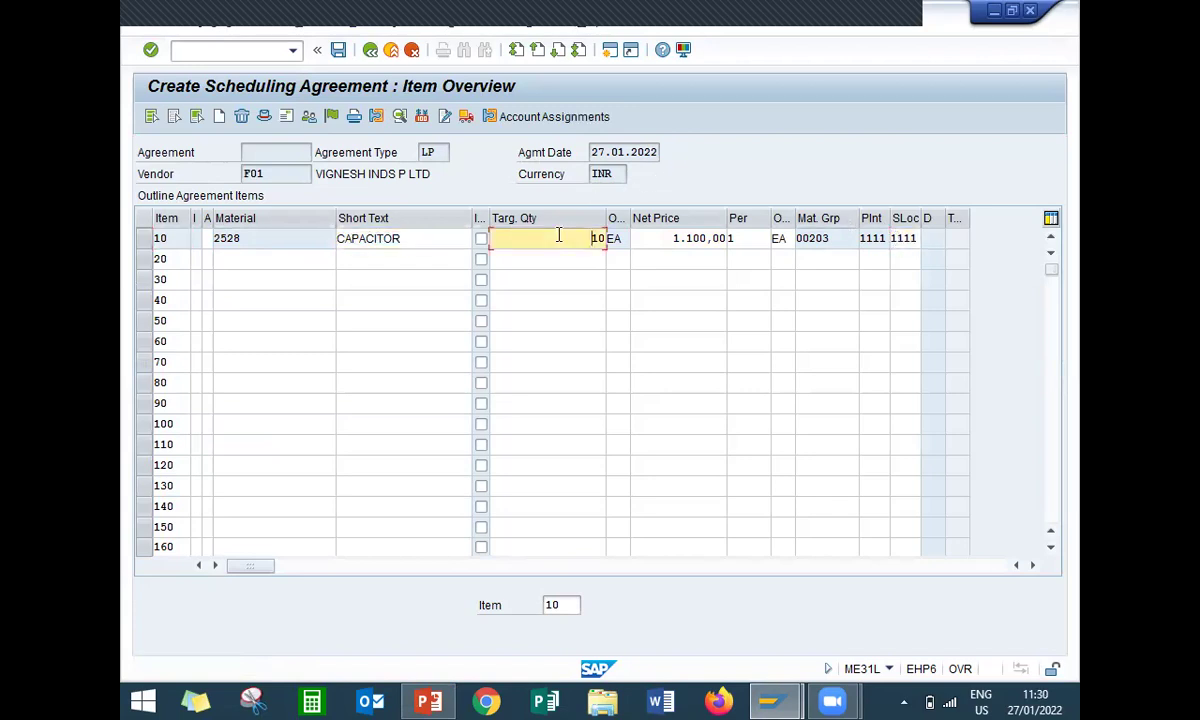
{"action": "left_click_drag", "start_coordinate": [670, 237], "coordinate": [708, 235]}
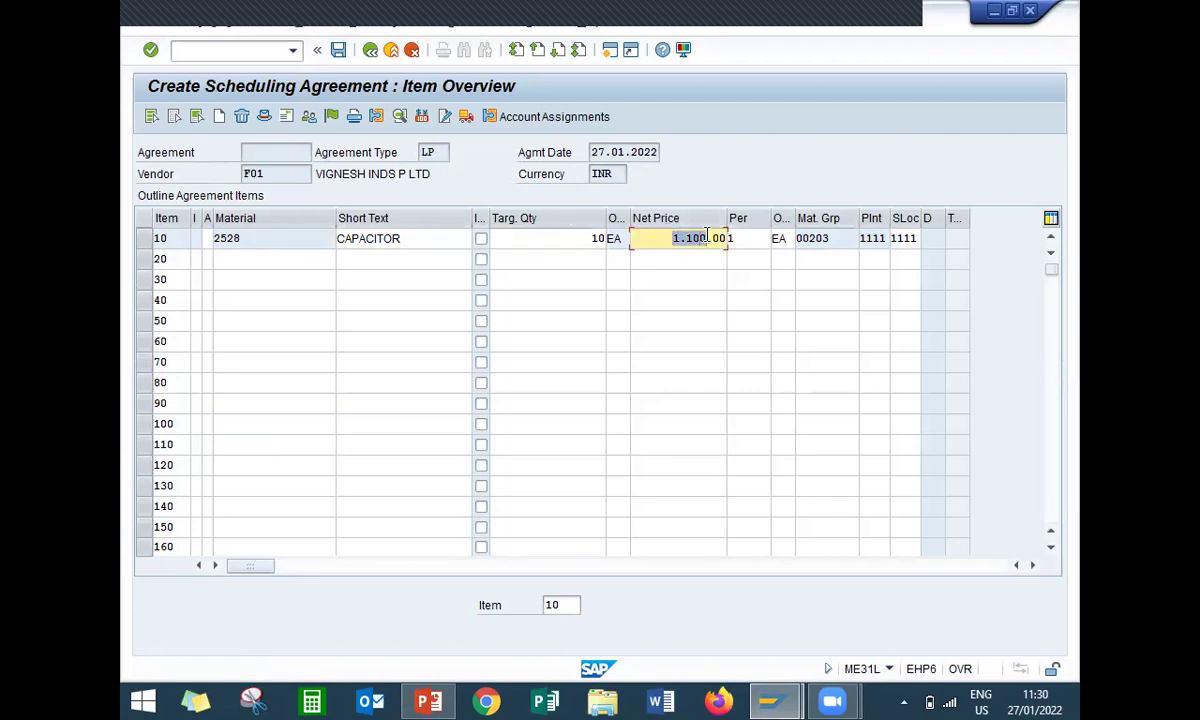
{"action": "left_click", "coordinate": [406, 245]}
{"action": "left_click", "coordinate": [337, 55]}
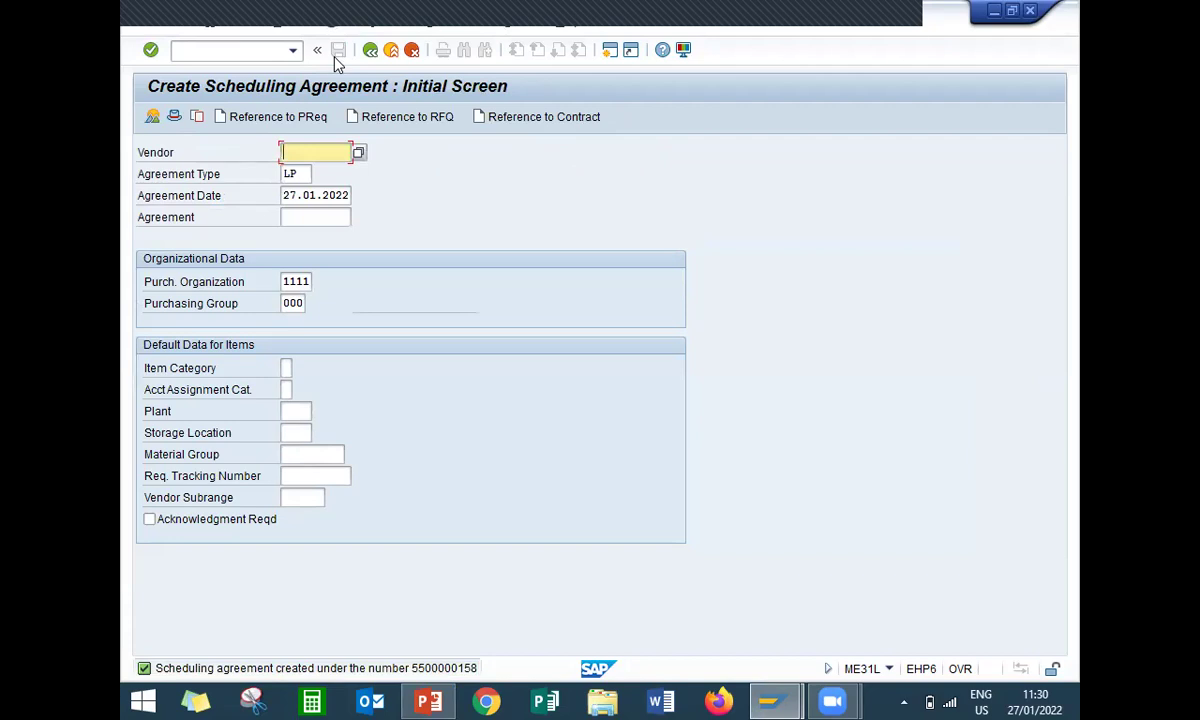
{"action": "left_click", "coordinate": [391, 50]}
{"action": "type", "text": "ME"}
{"action": "type", "text": "2"}
{"action": "type", "text": "38"}
{"action": "key", "text": "Return"}
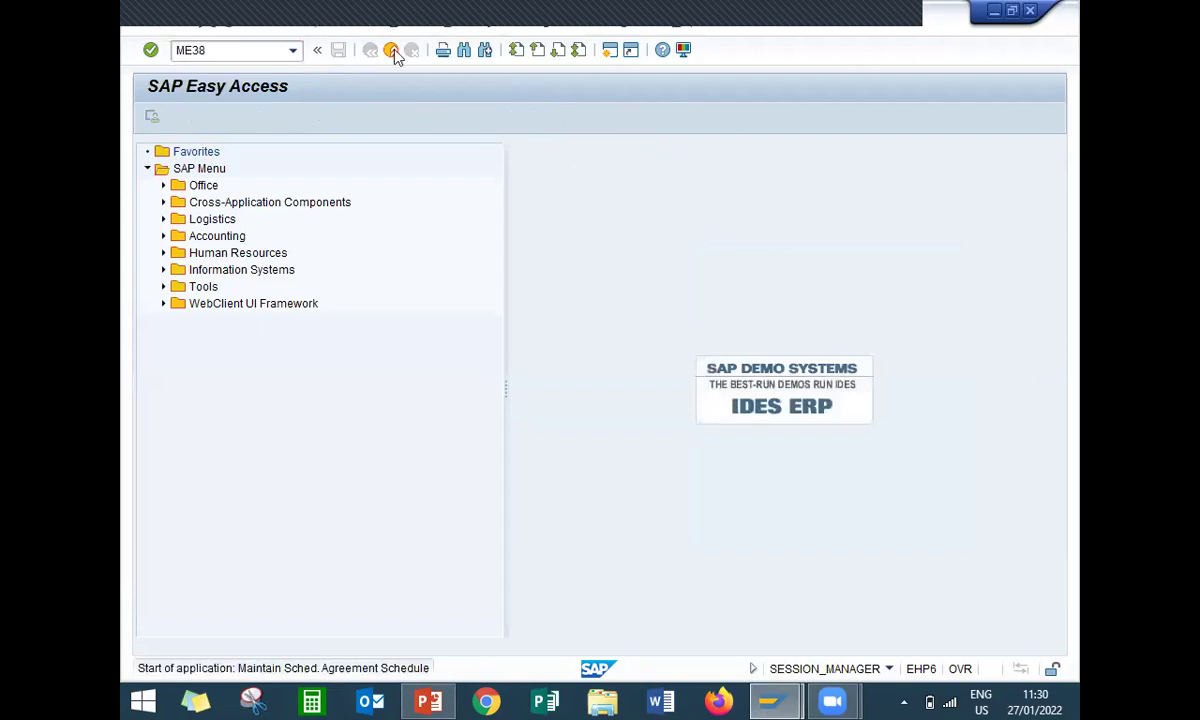
{"action": "key", "text": "shift+Right"}
{"action": "key", "text": "shift+Right"}
{"action": "key", "text": "shift+Right"}
{"action": "key", "text": "shift+Right"}
{"action": "key", "text": "shift+Right"}
{"action": "key", "text": "shift+Right"}
{"action": "key", "text": "shift+Right"}
{"action": "key", "text": "shift+Right"}
{"action": "key", "text": "shift+Right"}
{"action": "key", "text": "Return"}
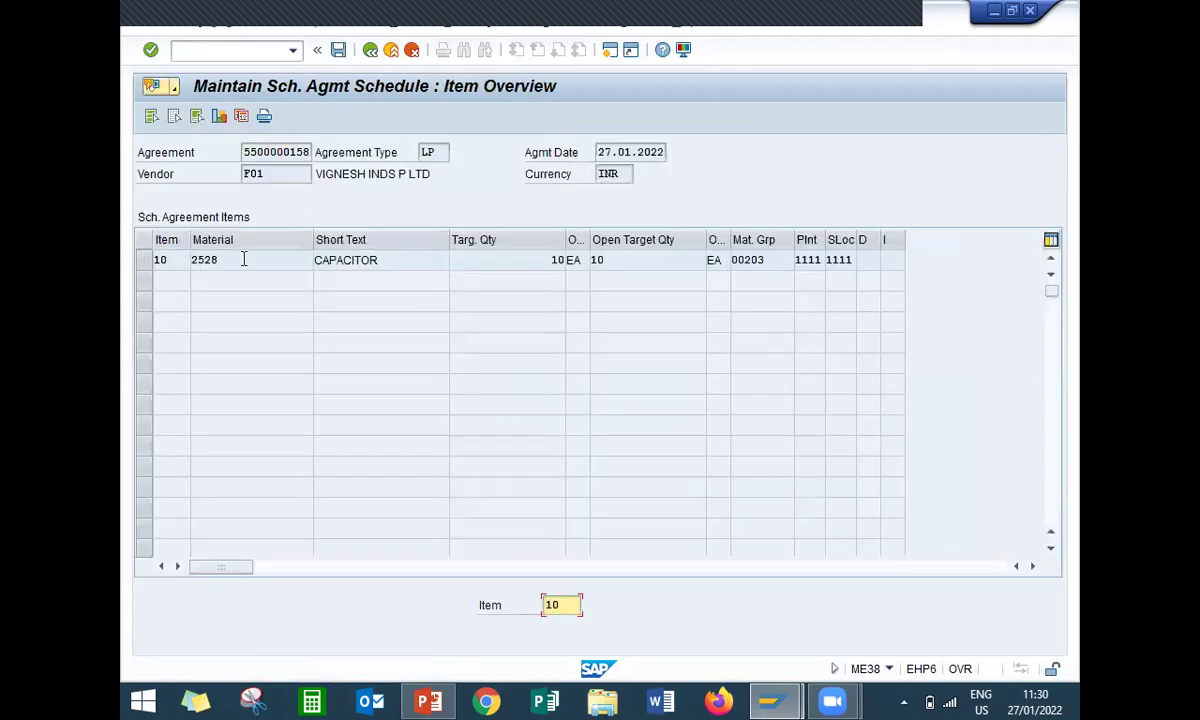
{"action": "double_click", "coordinate": [243, 260]}
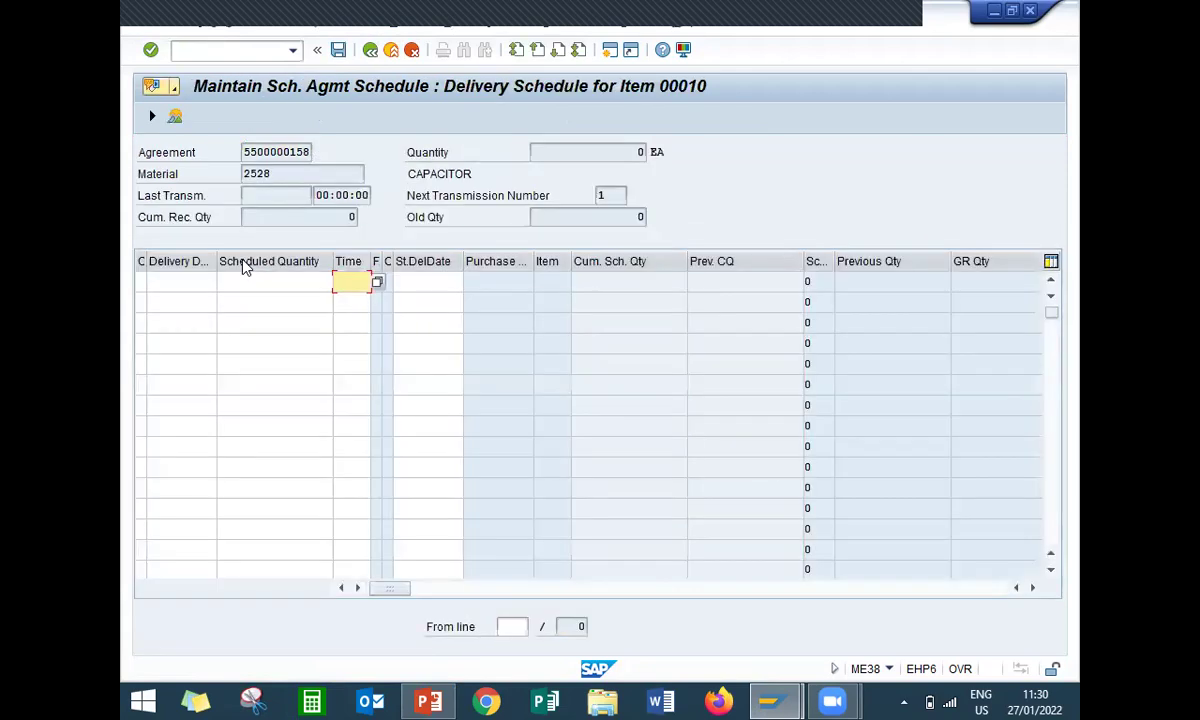
Step: Add the first delivery line: 5 EA on 27.01.2022
{"action": "left_click", "coordinate": [193, 281]}
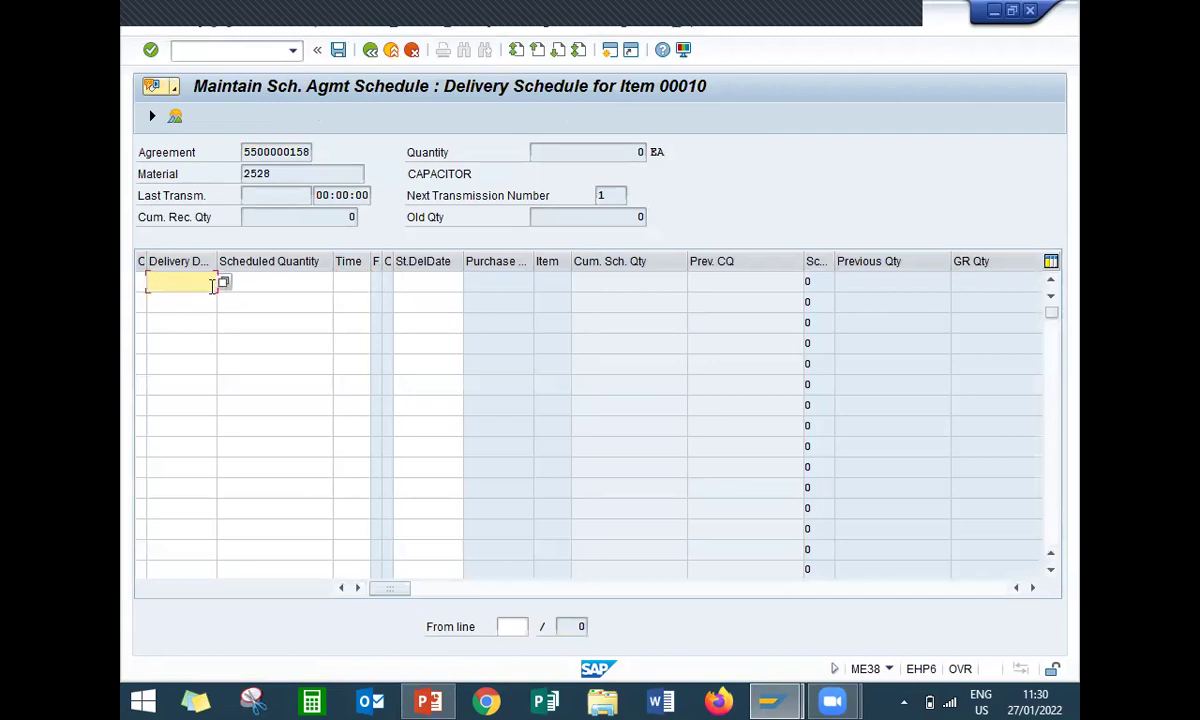
{"action": "left_click", "coordinate": [225, 285]}
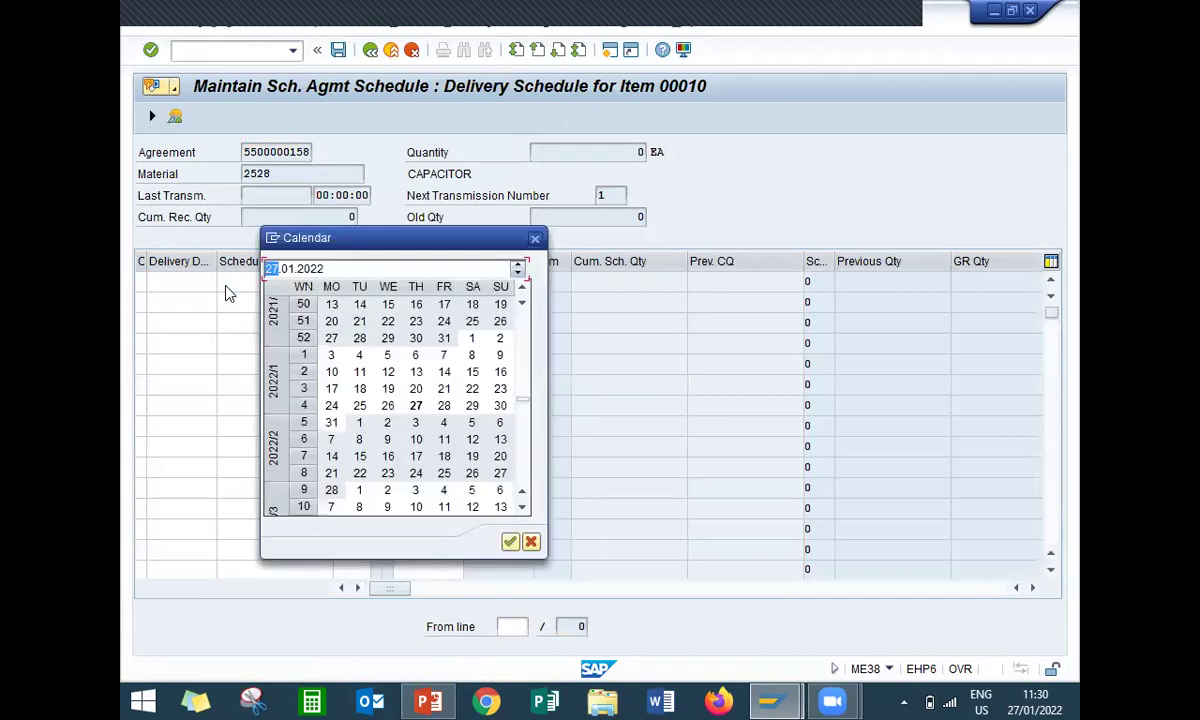
{"action": "double_click", "coordinate": [416, 406]}
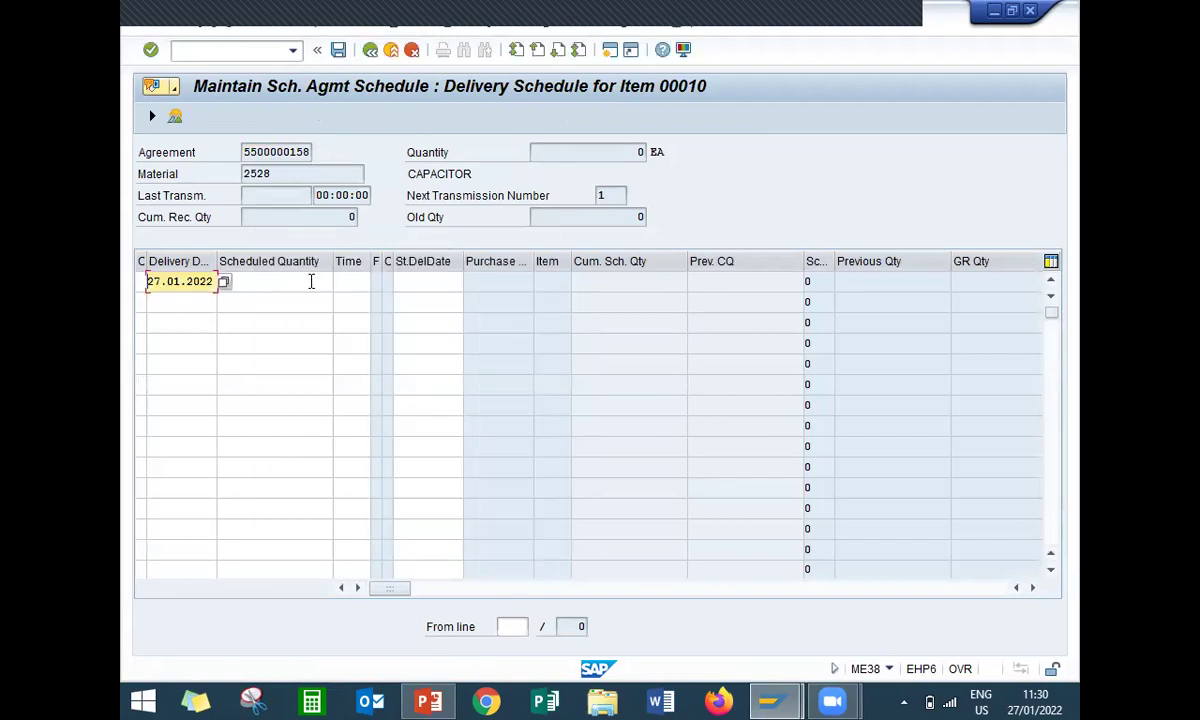
{"action": "left_click", "coordinate": [311, 282]}
{"action": "type", "text": "5"}
{"action": "key", "text": "Return"}
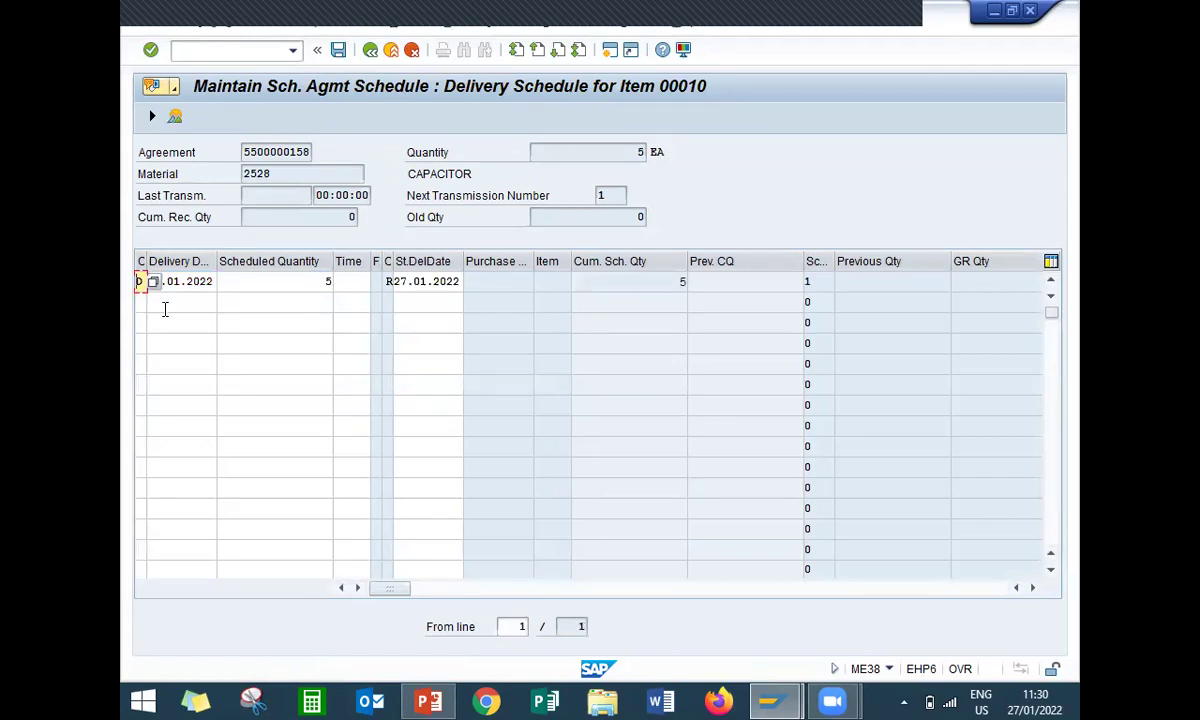
Step: Add the second delivery line: 5 EA on 04.02.2022
{"action": "left_click", "coordinate": [160, 302]}
{"action": "left_click", "coordinate": [222, 304]}
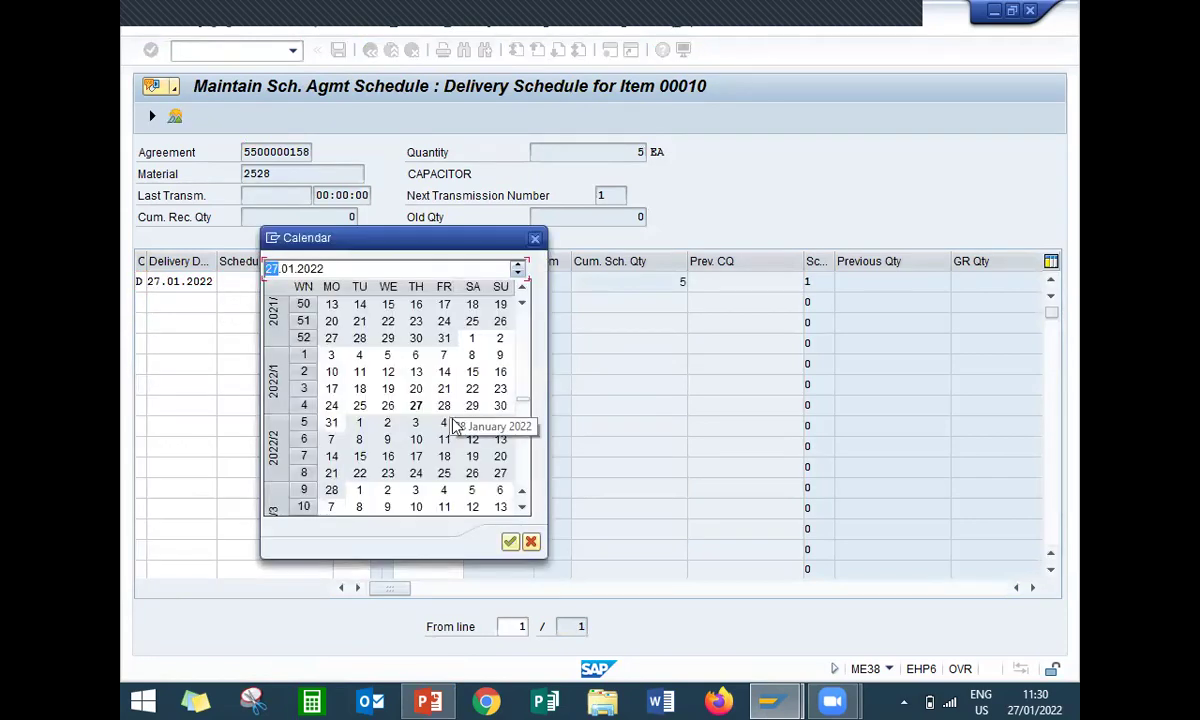
{"action": "double_click", "coordinate": [444, 424]}
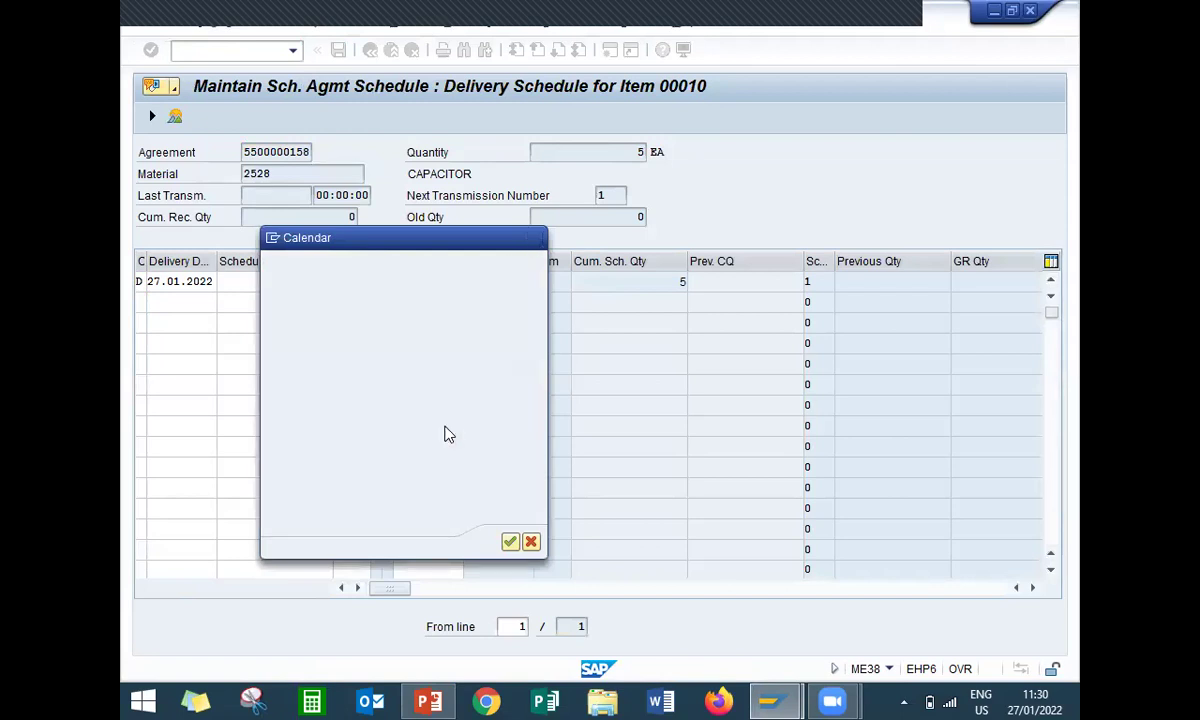
{"action": "left_click", "coordinate": [318, 302]}
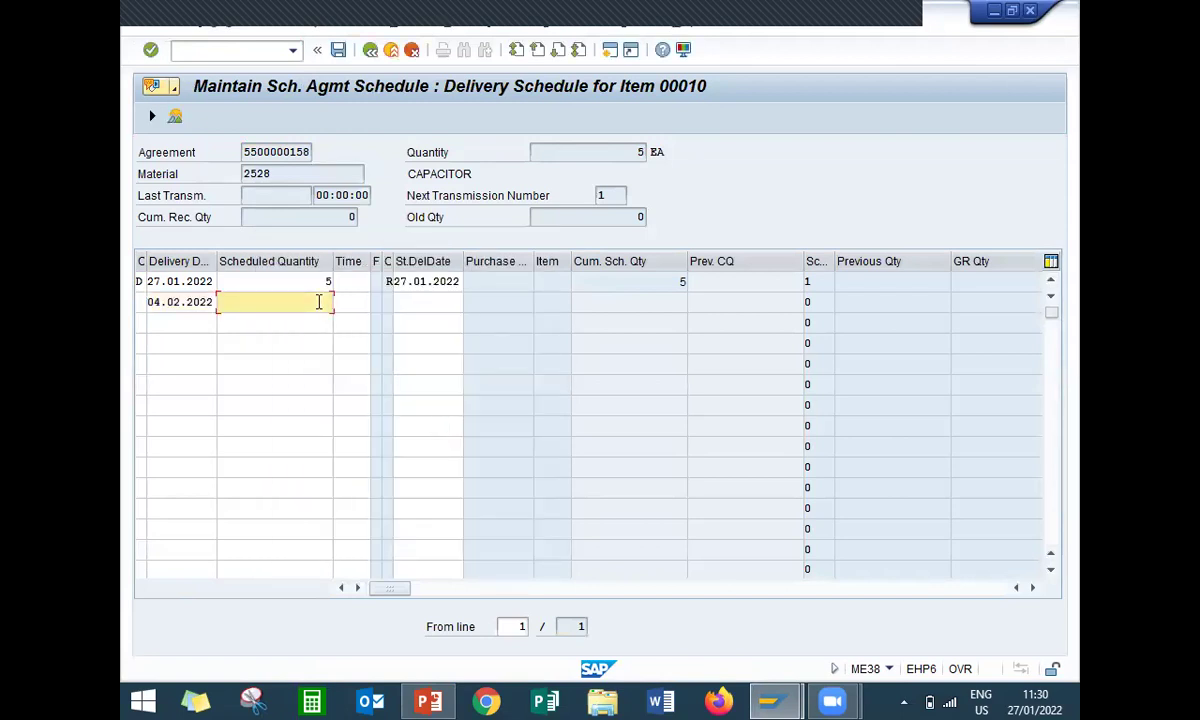
{"action": "type", "text": "5"}
{"action": "key", "text": "Return"}
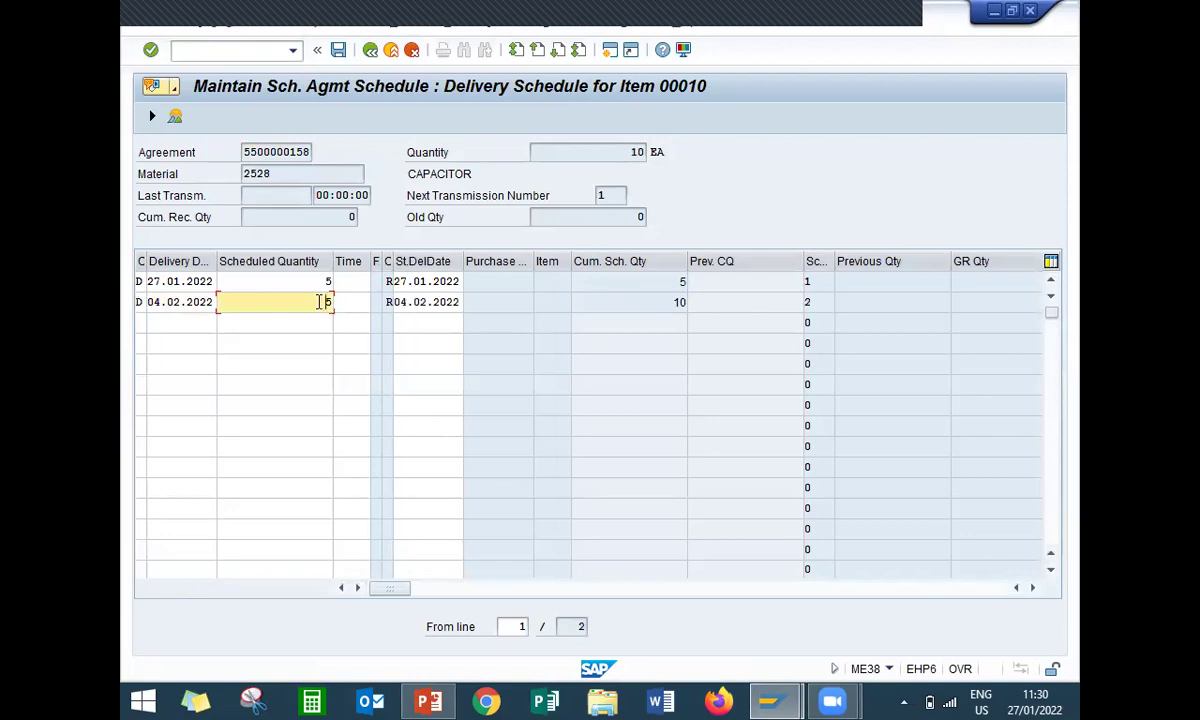
Step: Save the delivery schedule and return to the main menu
{"action": "left_click", "coordinate": [149, 281]}
{"action": "key", "text": "shift+Right"}
{"action": "key", "text": "shift+Right"}
{"action": "key", "text": "shift+Right"}
{"action": "key", "text": "shift+Right"}
{"action": "key", "text": "shift+Right"}
{"action": "key", "text": "shift+Right"}
{"action": "key", "text": "shift+Right"}
{"action": "key", "text": "shift+Right"}
{"action": "key", "text": "shift+Right"}
{"action": "key", "text": "shift+Right"}
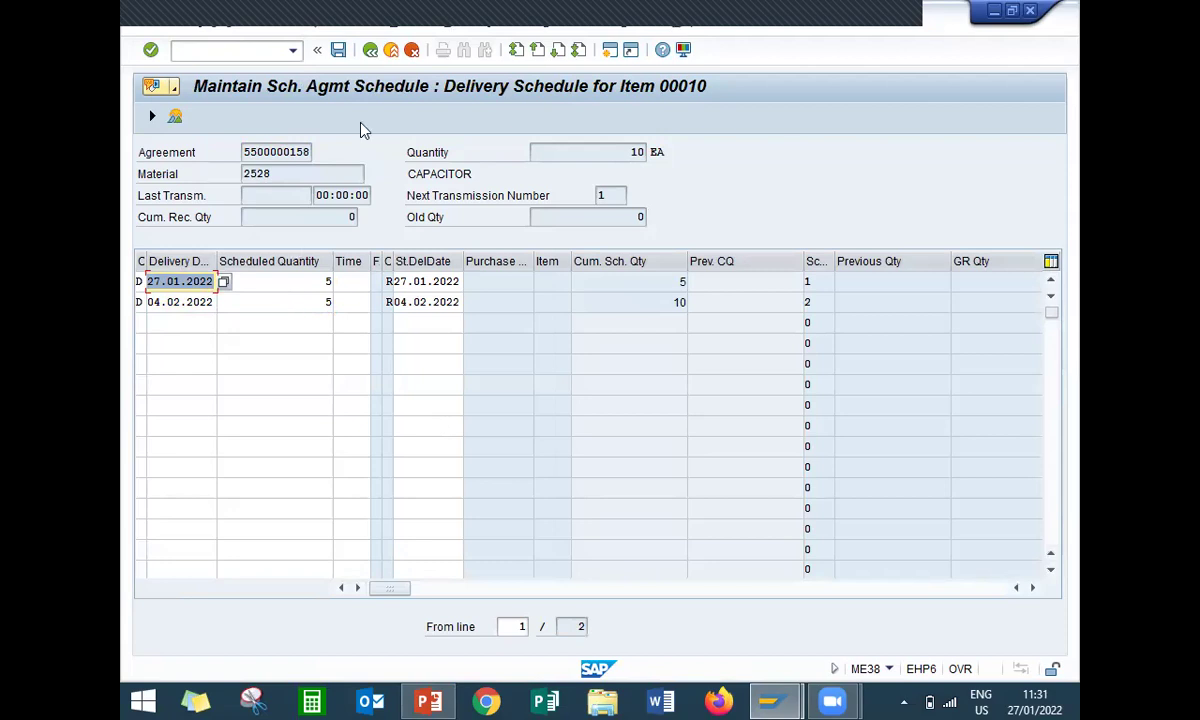
{"action": "left_click", "coordinate": [339, 50]}
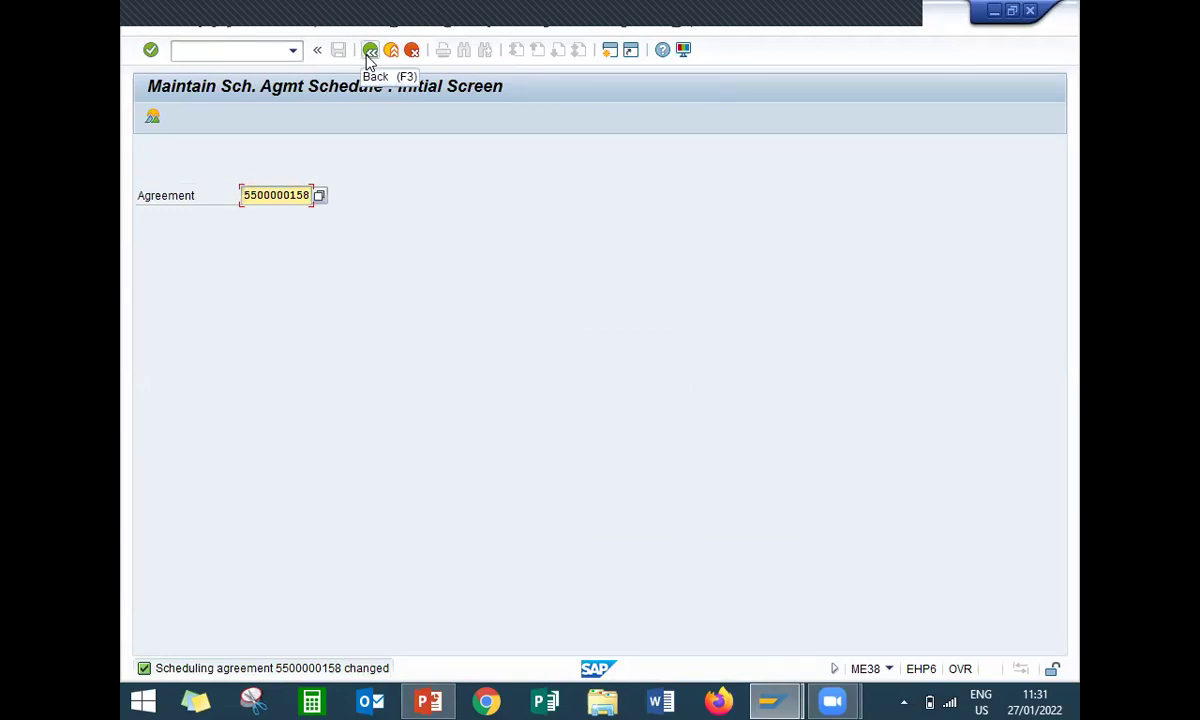
{"action": "left_click", "coordinate": [369, 52]}
{"action": "type", "text": "MIGO"}
{"action": "key", "text": "Return"}
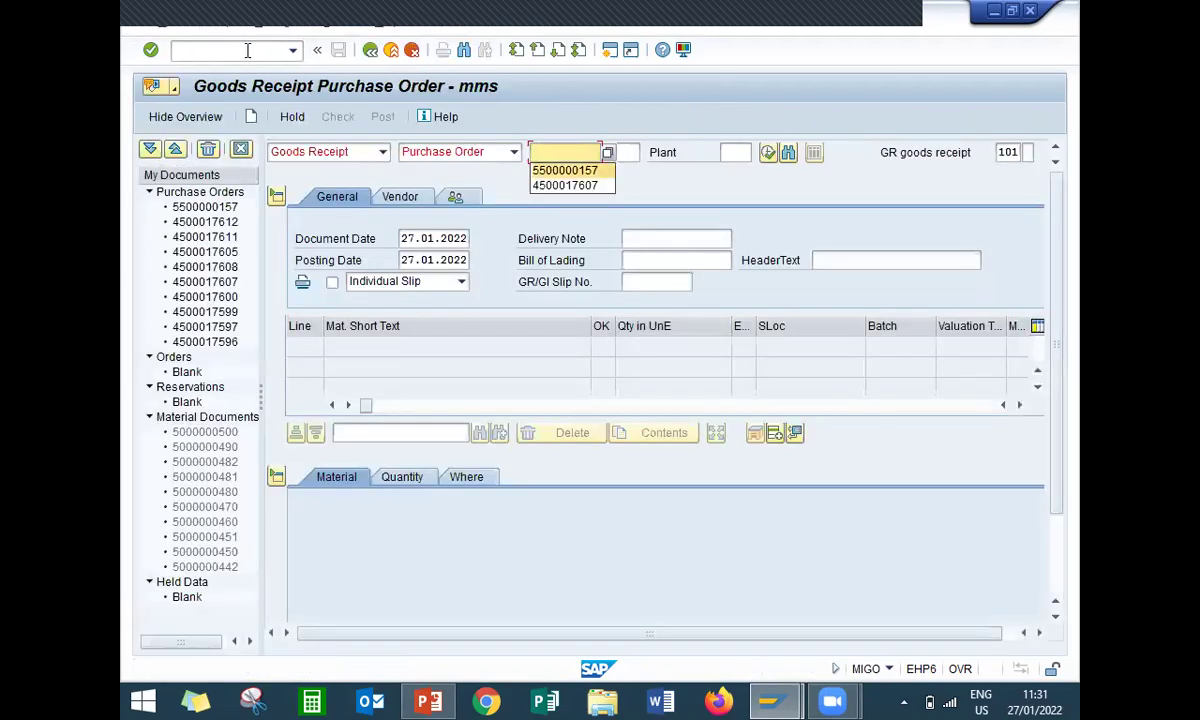
{"action": "type", "text": "550000015"}
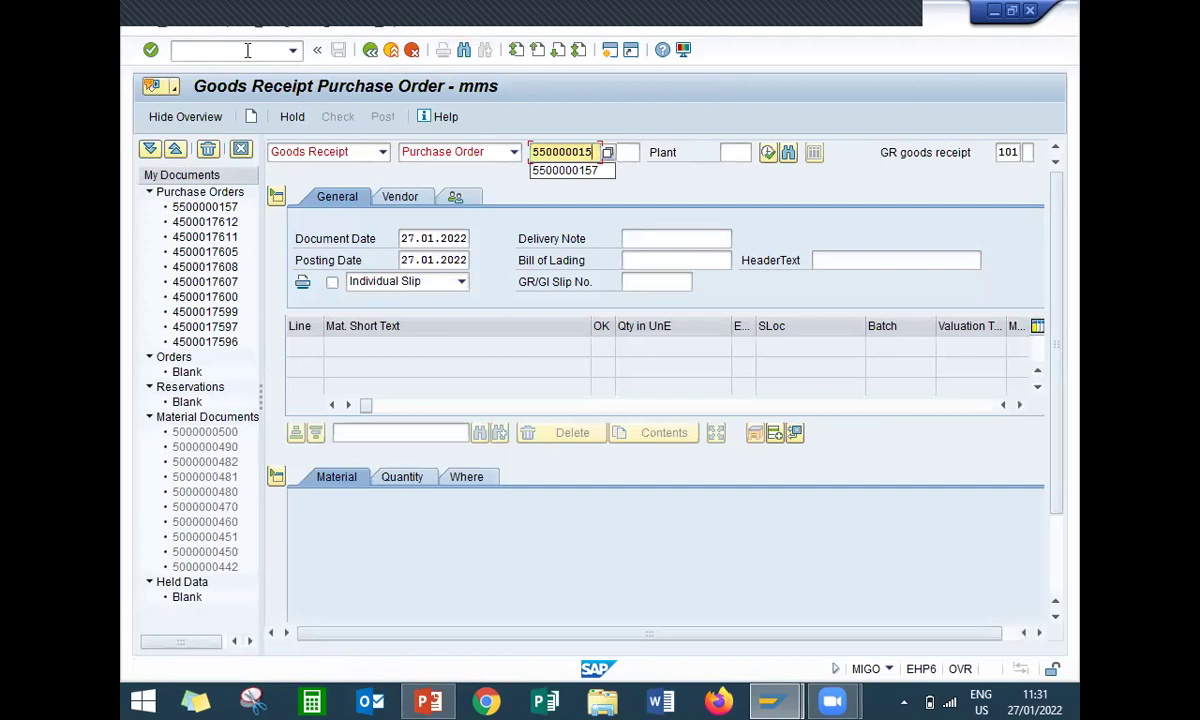
{"action": "type", "text": "8"}
{"action": "key", "text": "Return"}
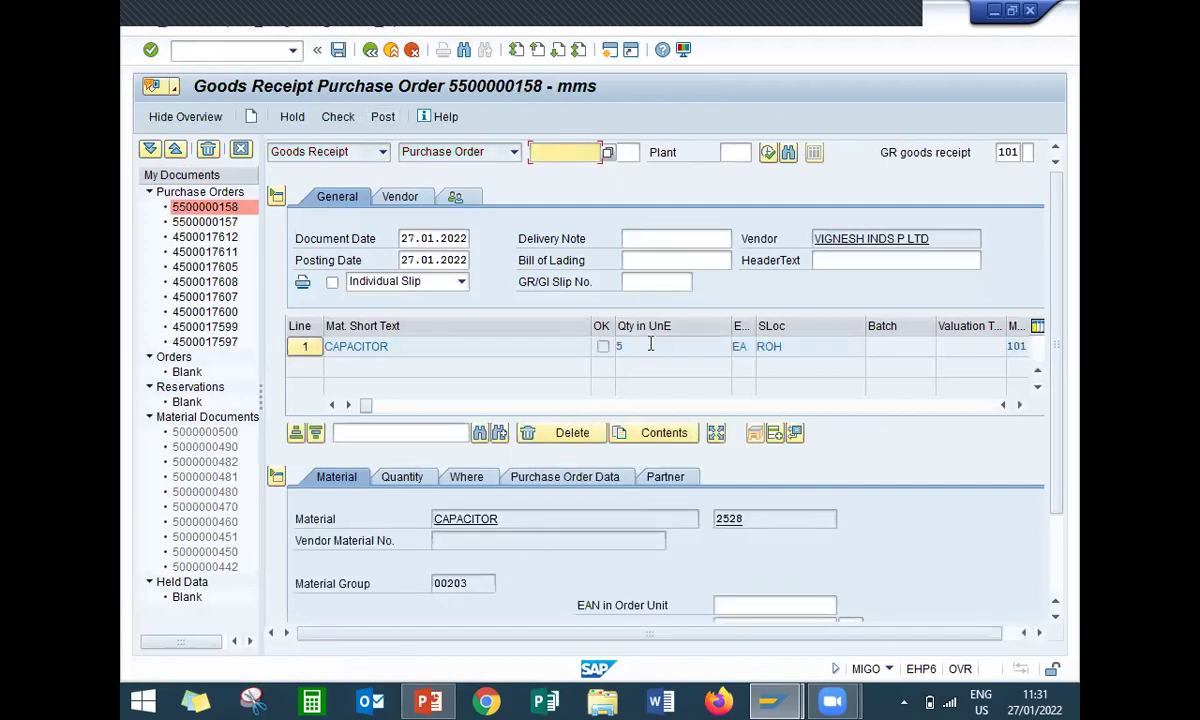
{"action": "left_click", "coordinate": [618, 346]}
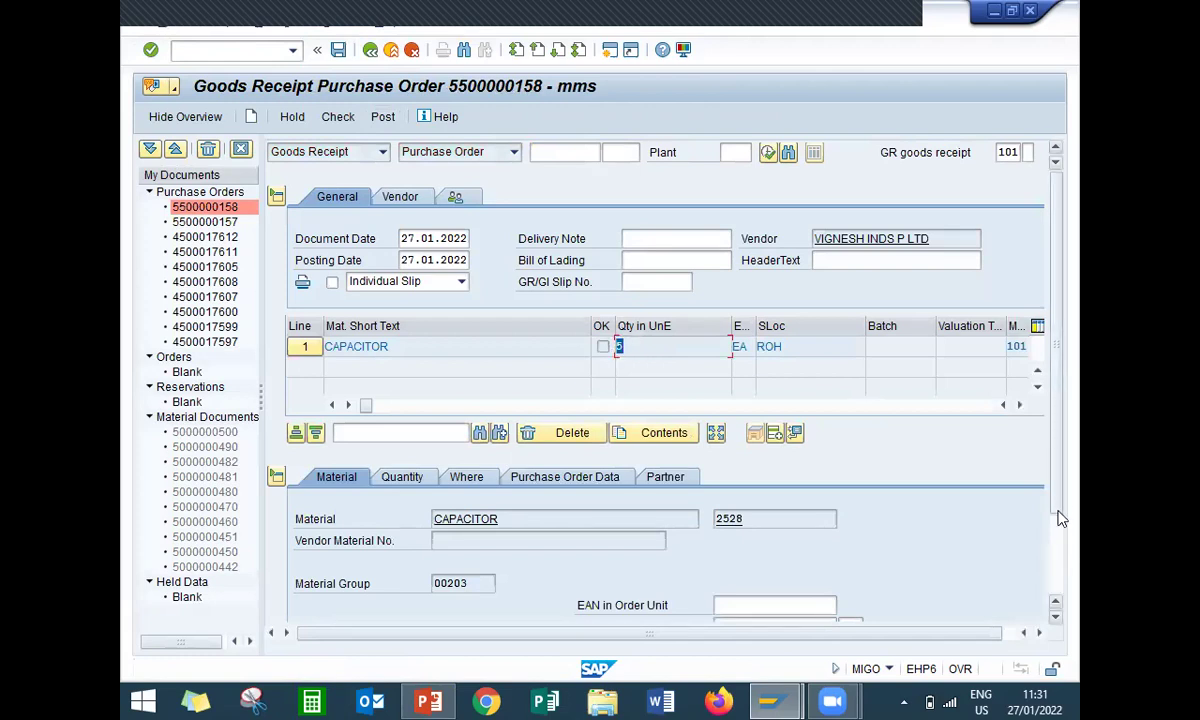
{"action": "left_click_drag", "start_coordinate": [1058, 517], "coordinate": [1057, 597]}
{"action": "left_click", "coordinate": [345, 606]}
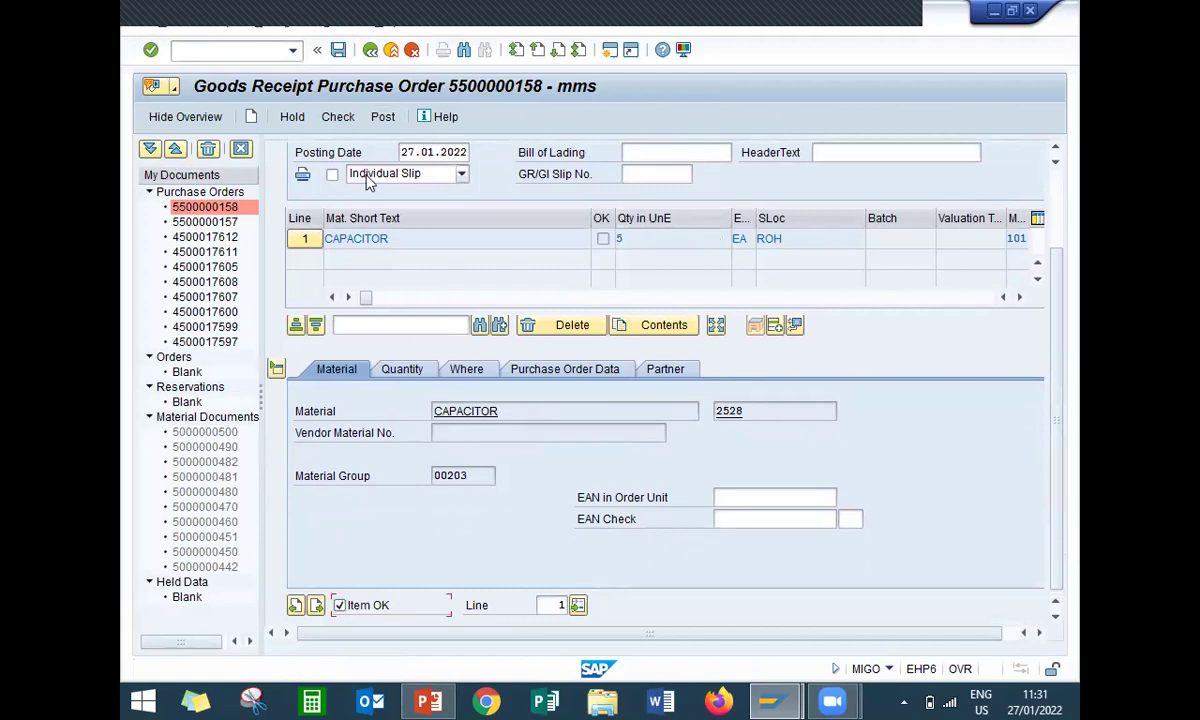
{"action": "left_click", "coordinate": [339, 118]}
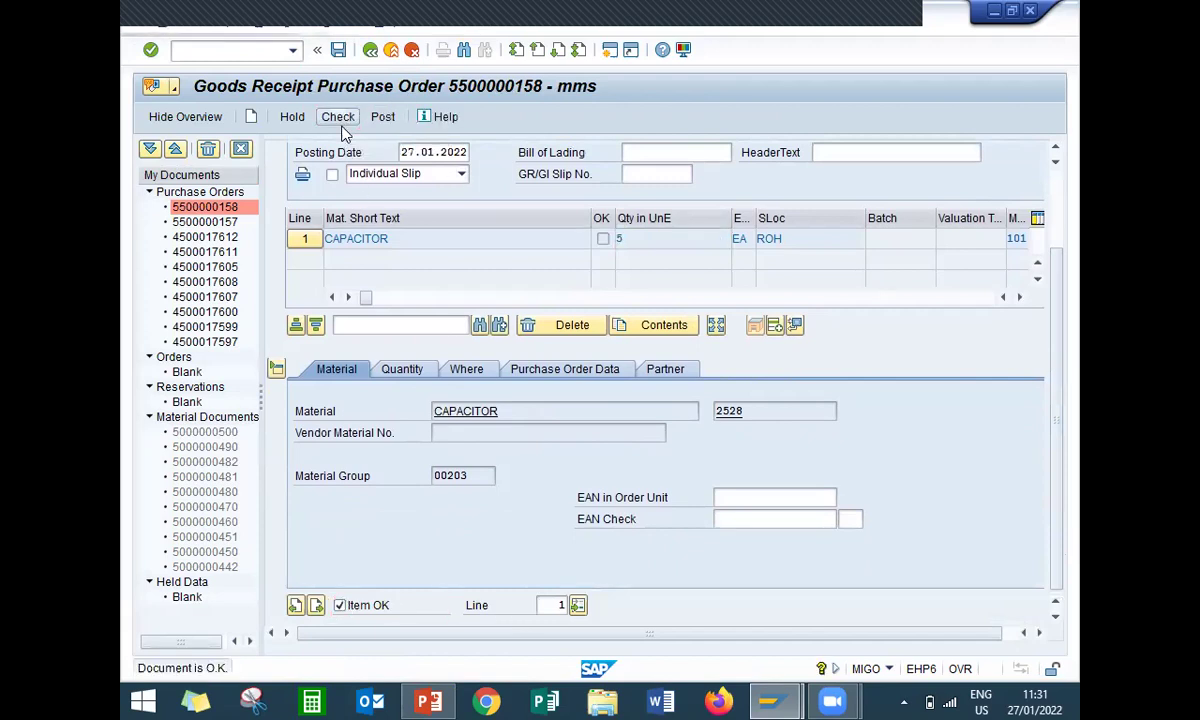
{"action": "left_click", "coordinate": [382, 119]}
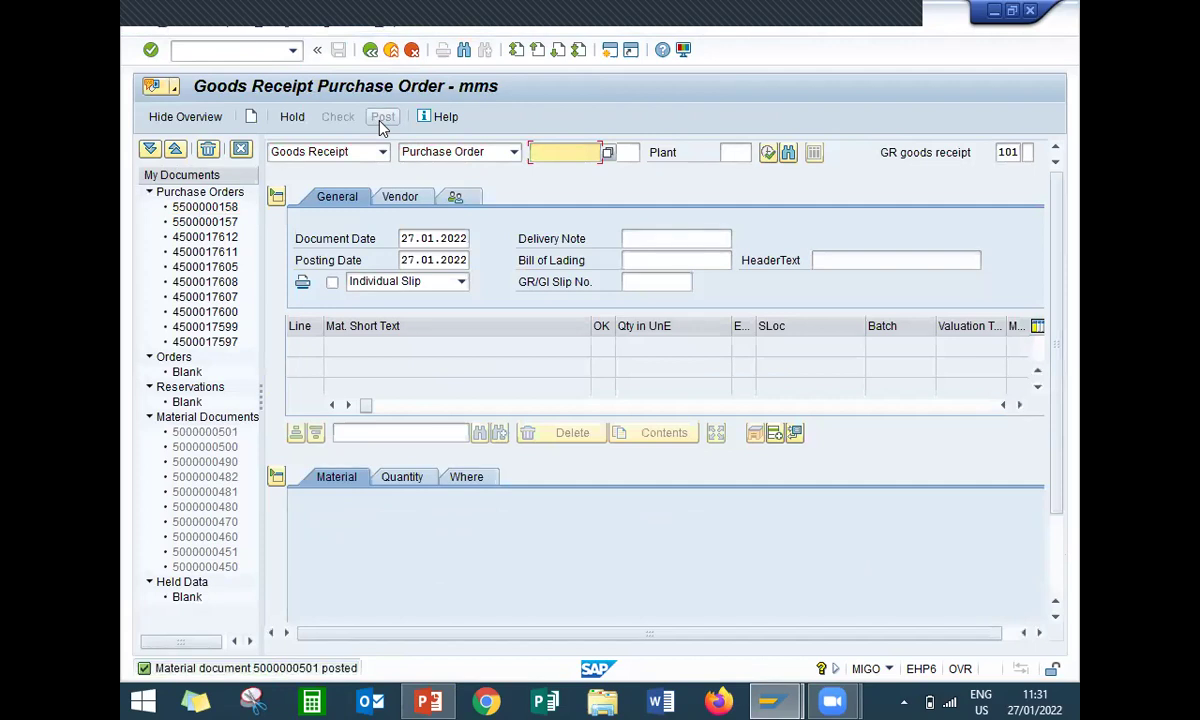
{"action": "left_click", "coordinate": [392, 50]}
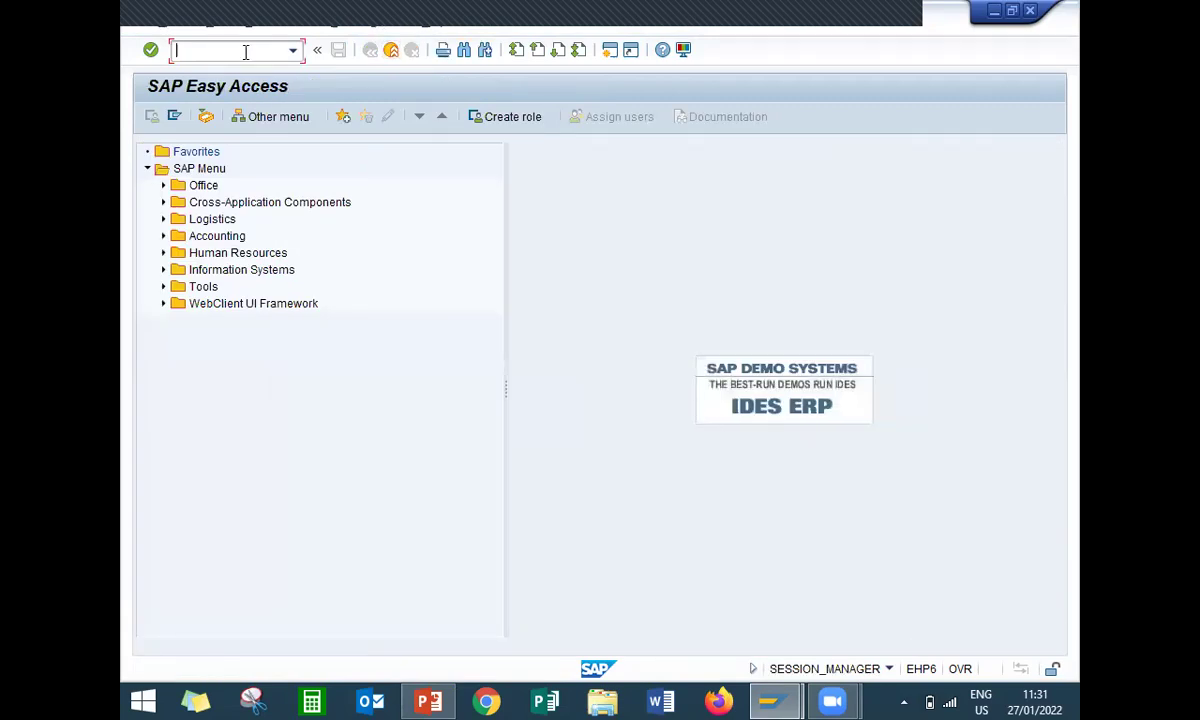
Step: Start MIRO and accept the suggested invoice date 26.01.2022
{"action": "type", "text": "MIRO"}
{"action": "key", "text": "Return"}
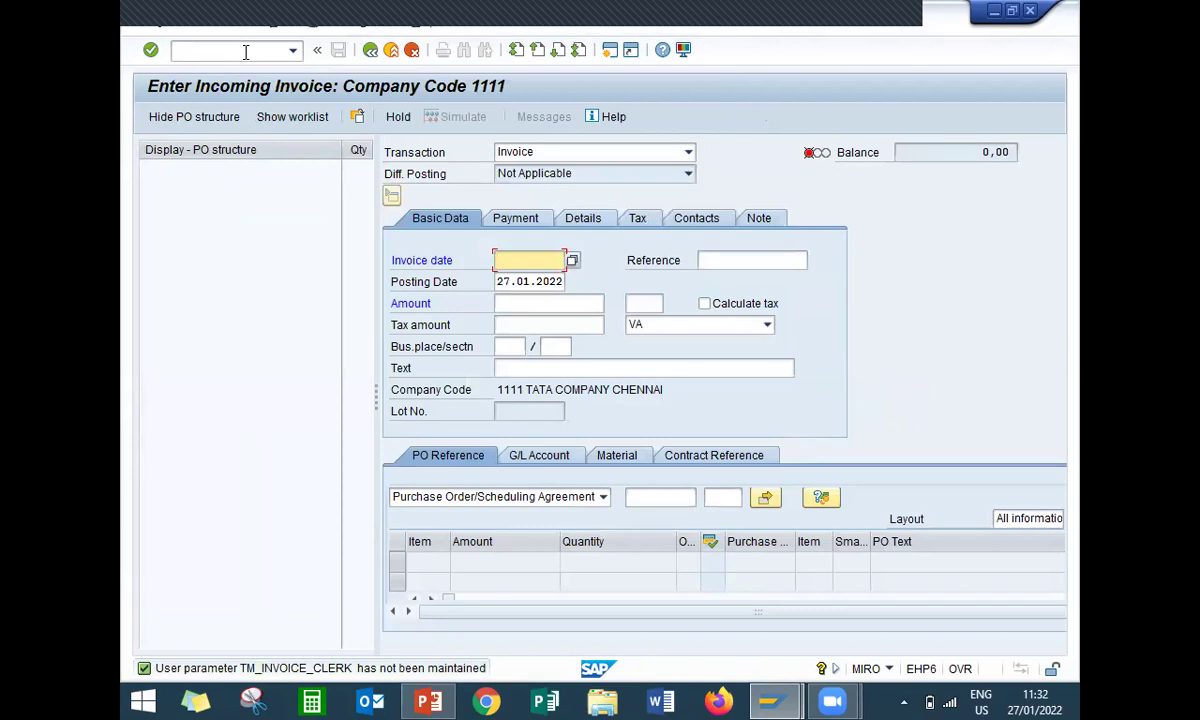
{"action": "key", "text": "Down"}
{"action": "key", "text": "Return"}
Step: Choose tax code G1 (GST on purchases : 3%) for the invoice
{"action": "left_click", "coordinate": [650, 328]}
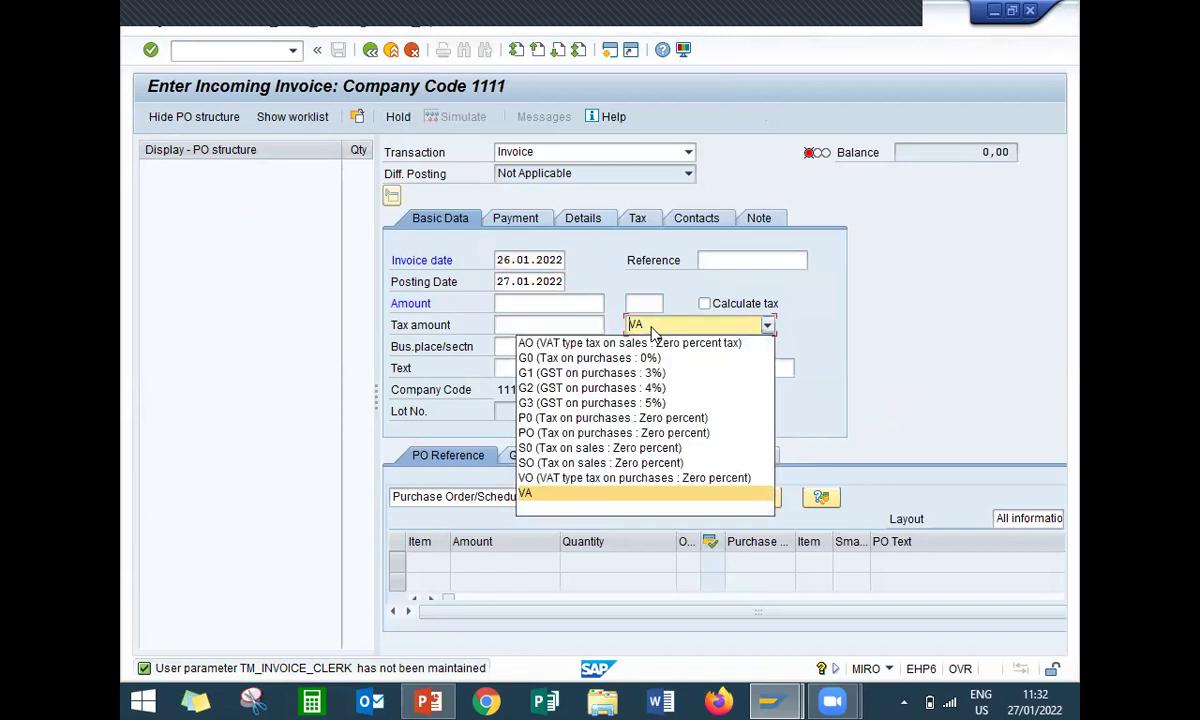
{"action": "left_click", "coordinate": [654, 375]}
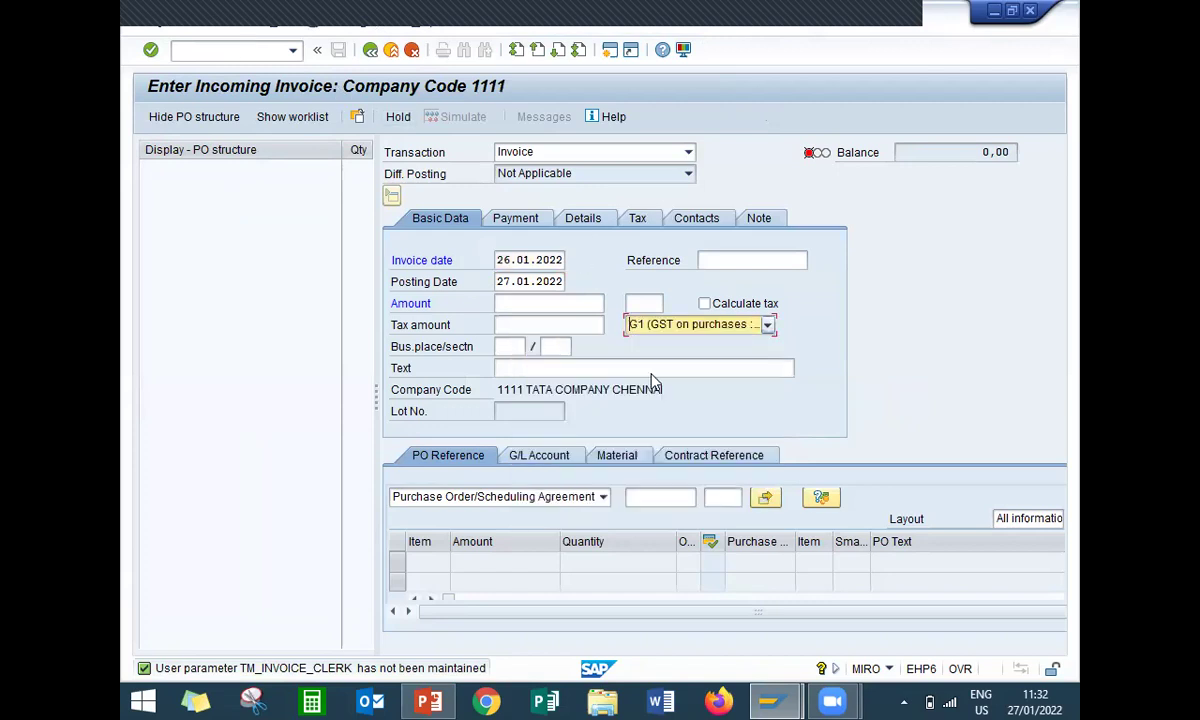
{"action": "left_click", "coordinate": [562, 305]}
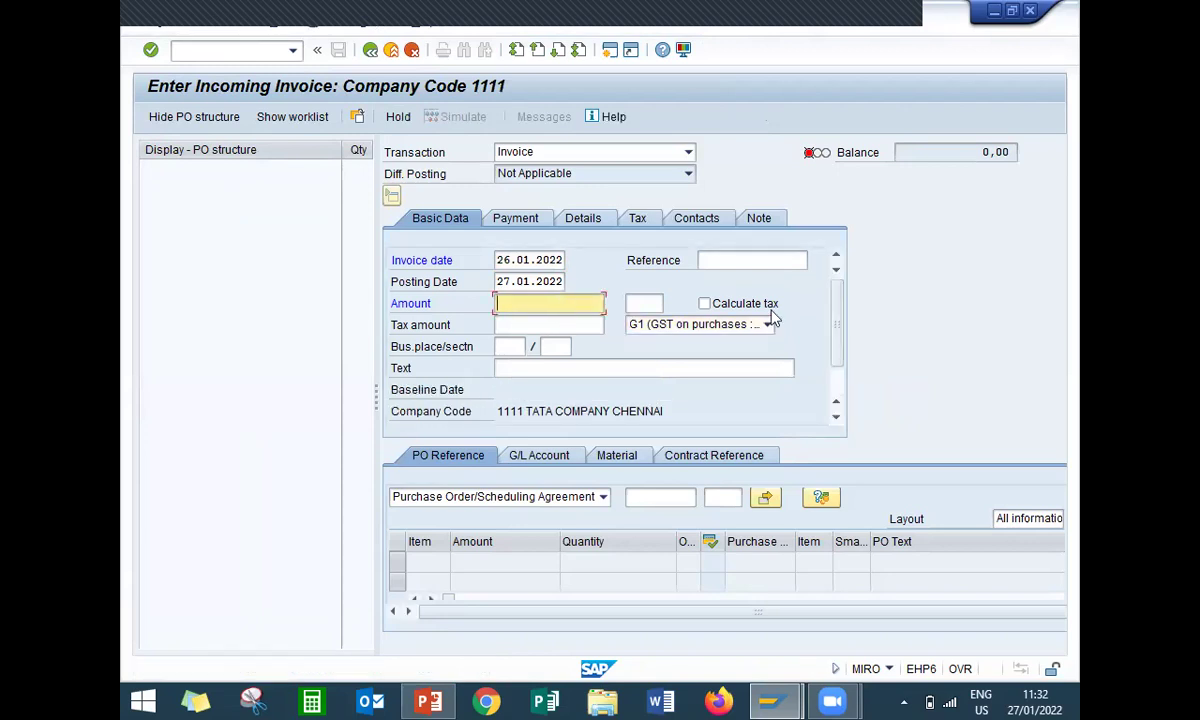
{"action": "left_click", "coordinate": [660, 498]}
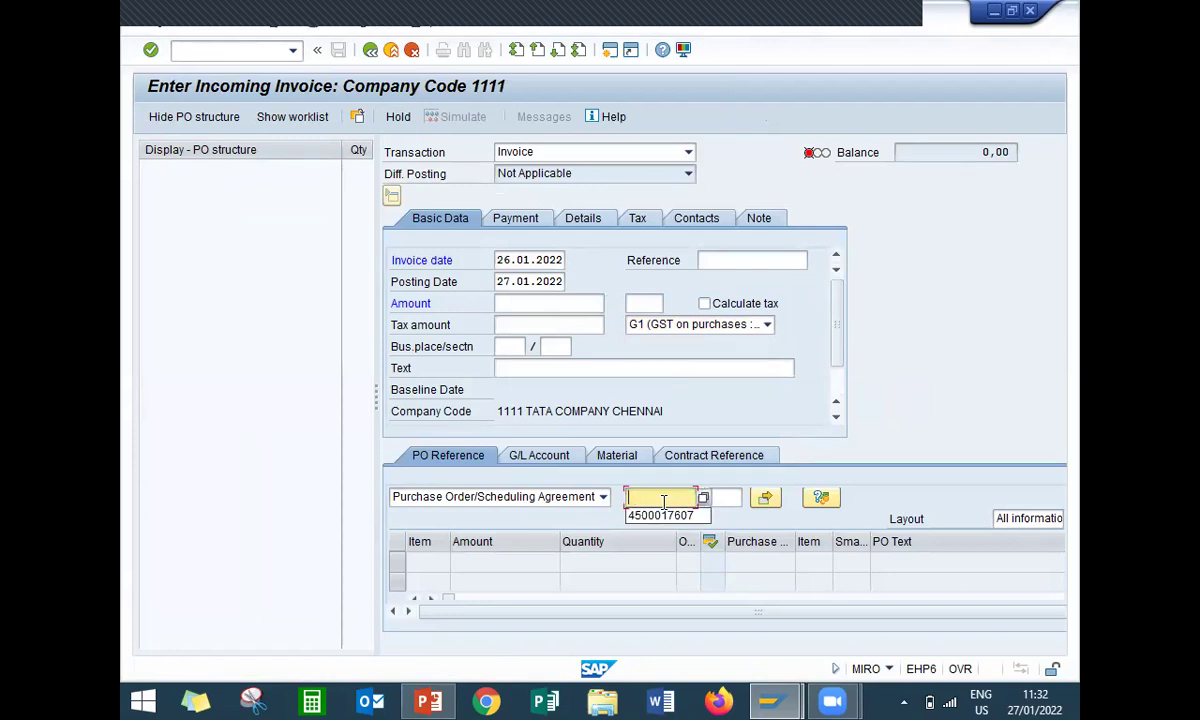
{"action": "type", "text": "5500000158"}
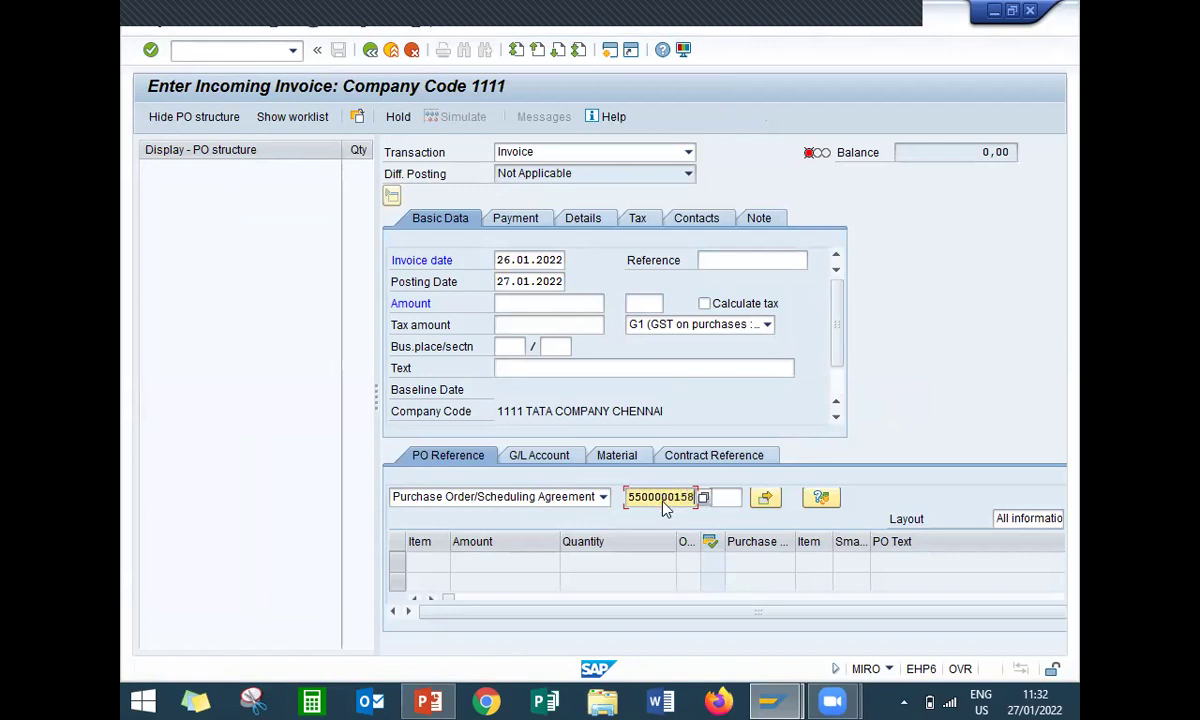
{"action": "key", "text": "Return"}
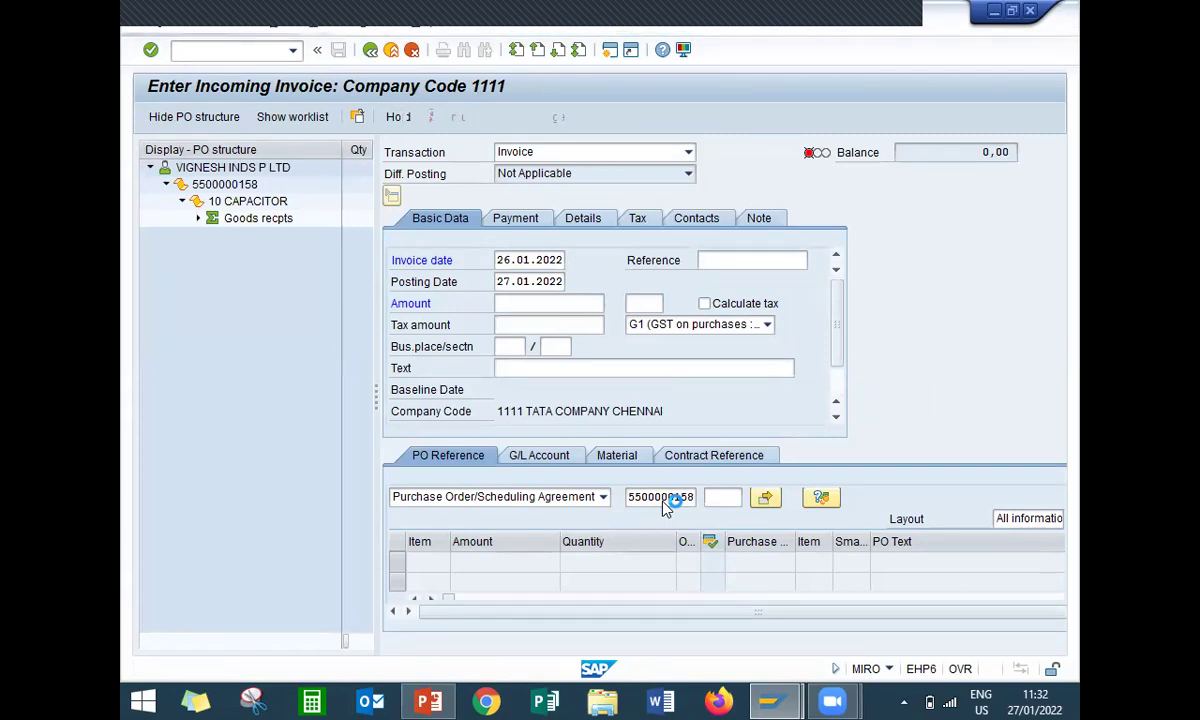
{"action": "left_click", "coordinate": [705, 304]}
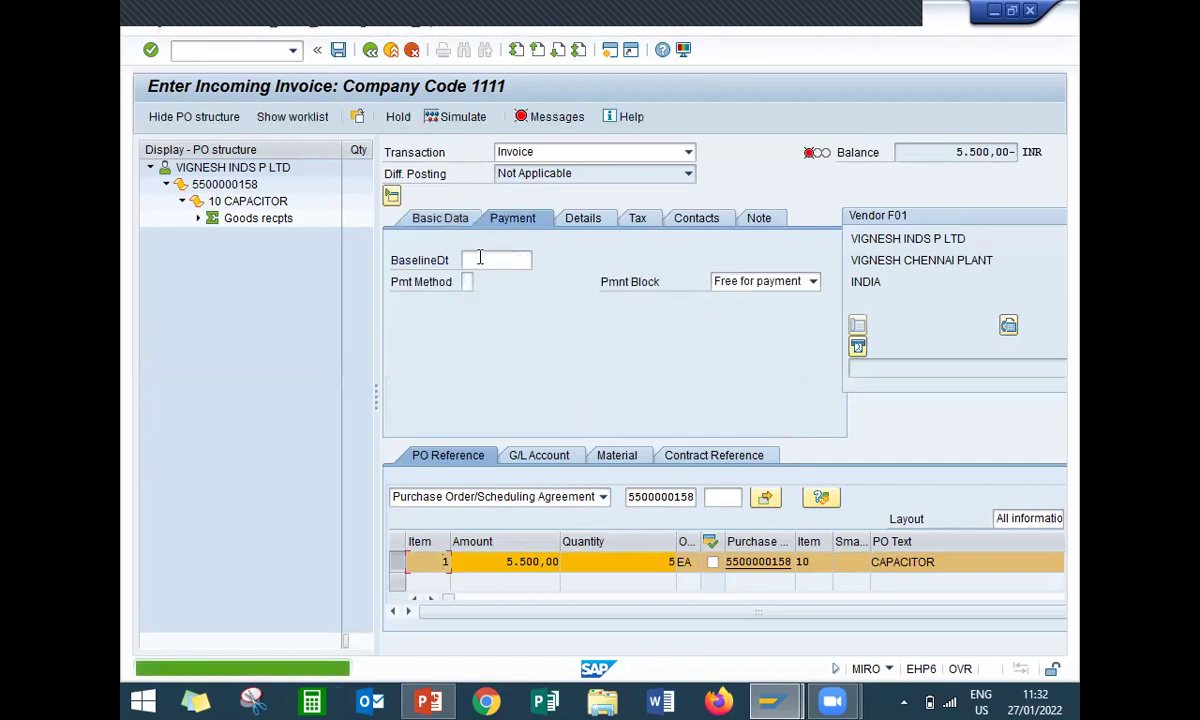
{"action": "left_click", "coordinate": [539, 262]}
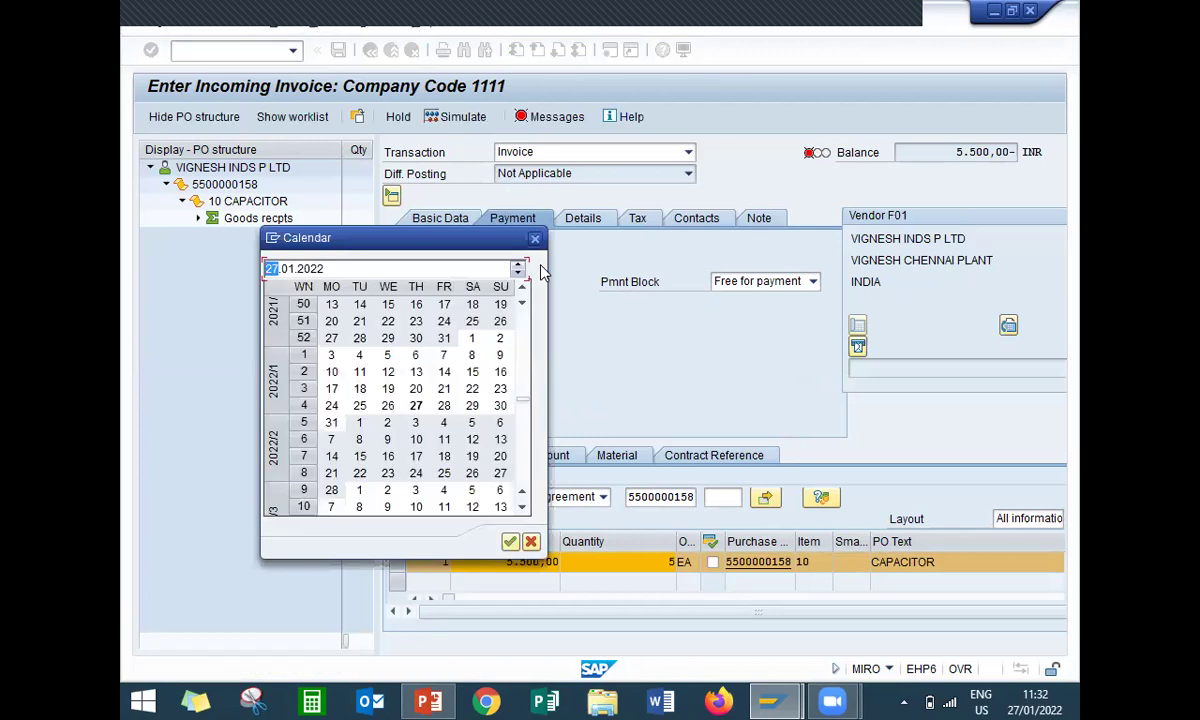
{"action": "double_click", "coordinate": [415, 405]}
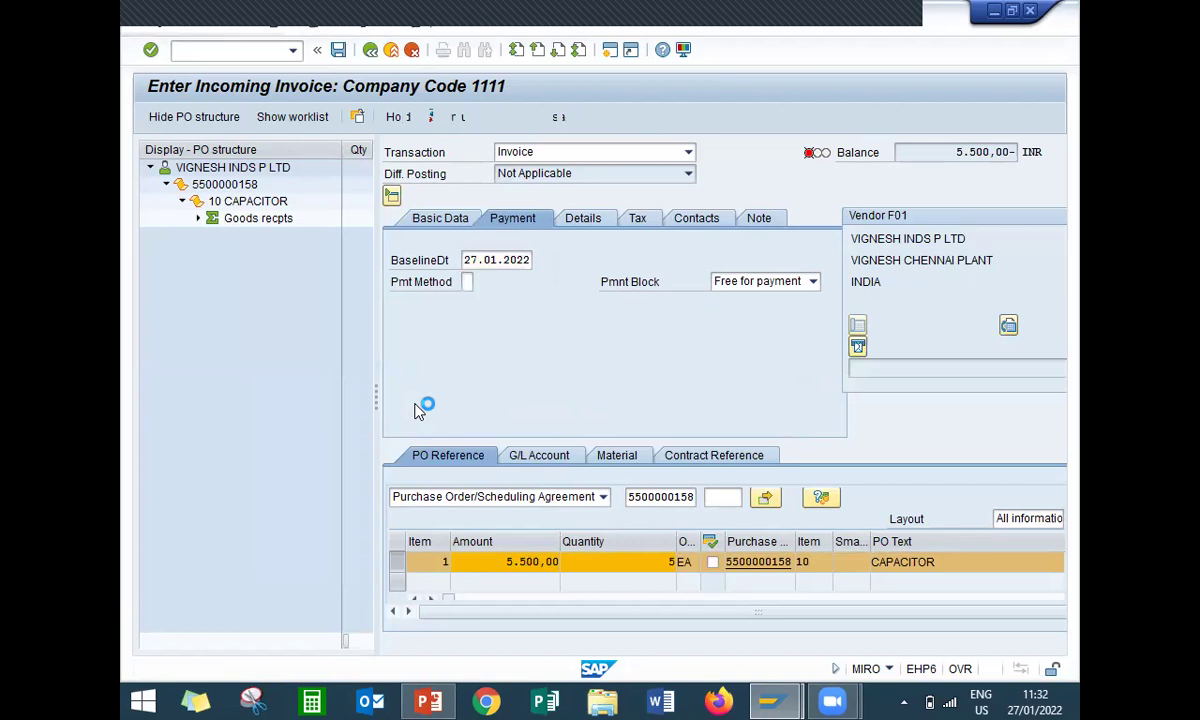
Step: Enter invoice amount 5500 and review the error messages in the log
{"action": "left_click", "coordinate": [441, 219]}
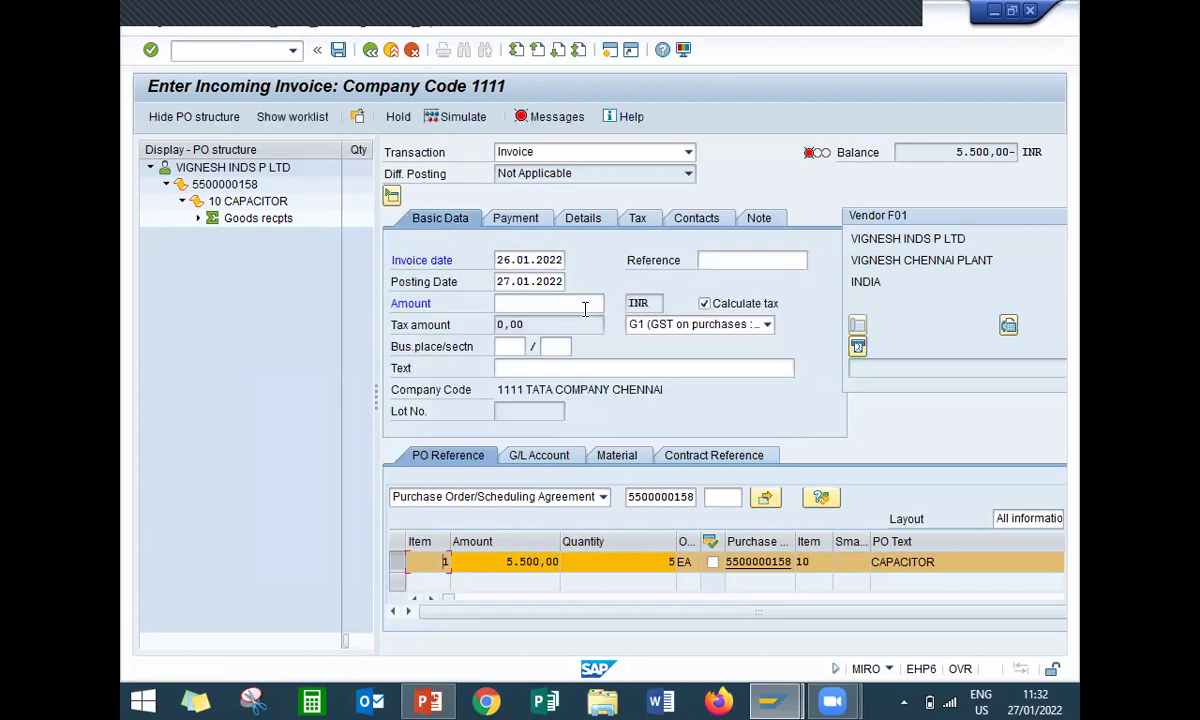
{"action": "left_click", "coordinate": [570, 302]}
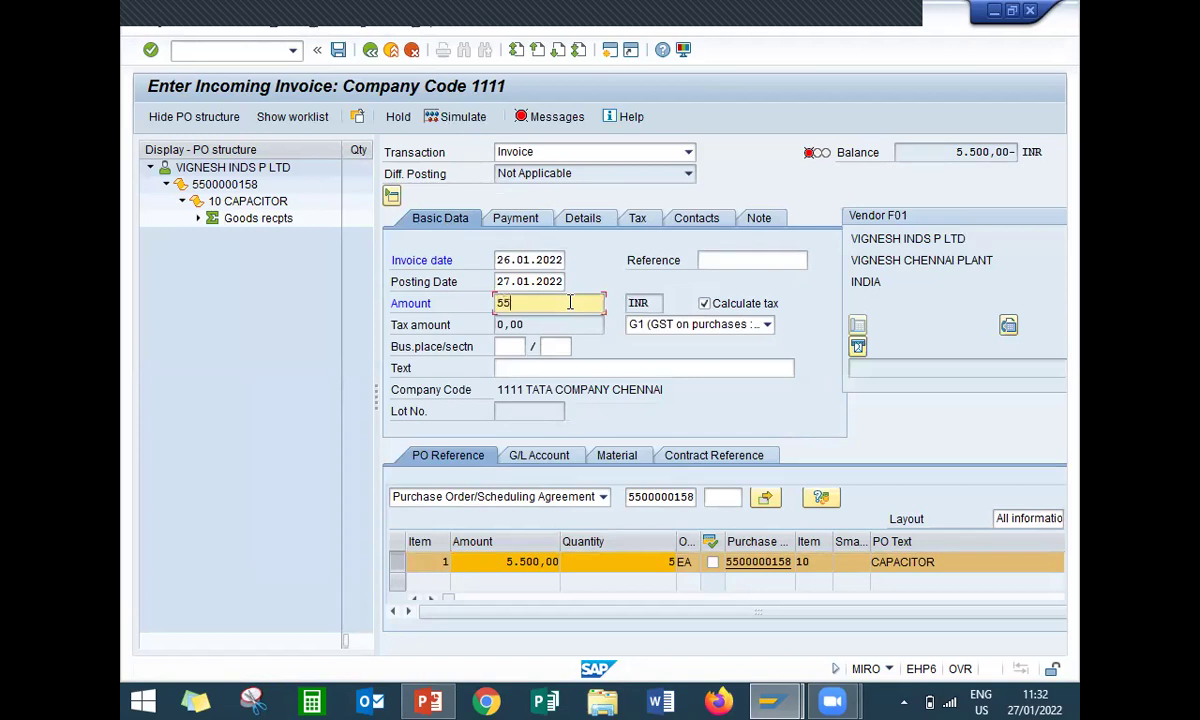
{"action": "type", "text": "5500"}
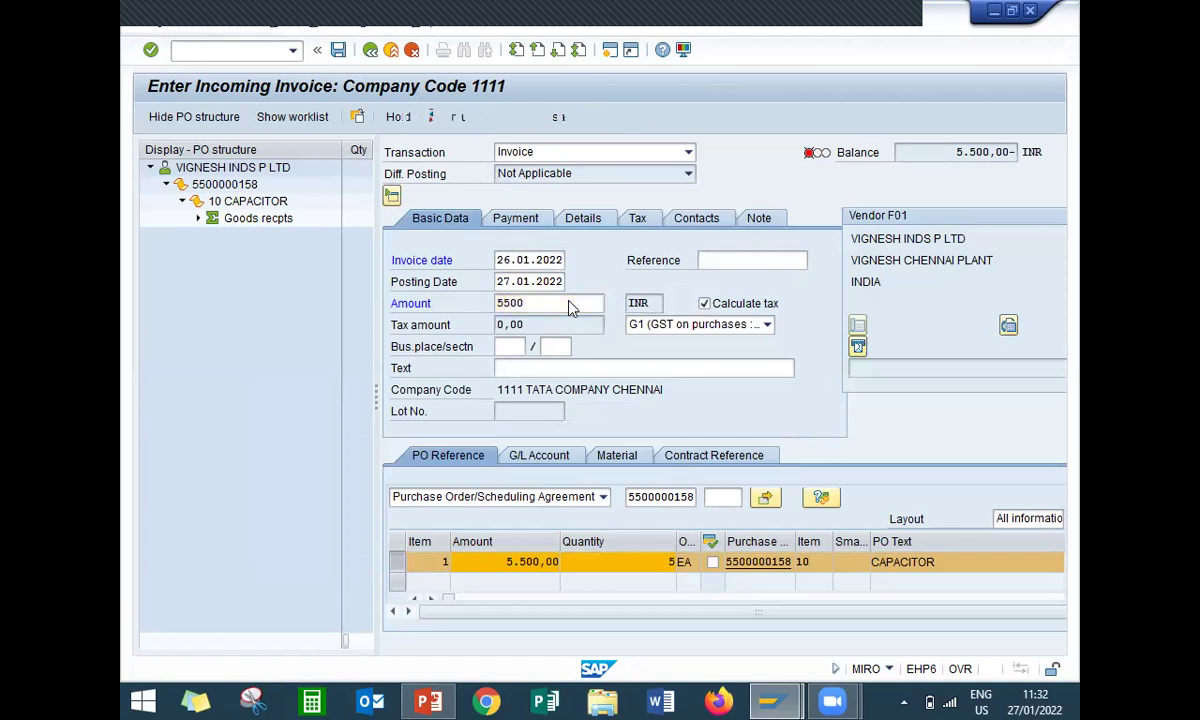
{"action": "key", "text": "Return"}
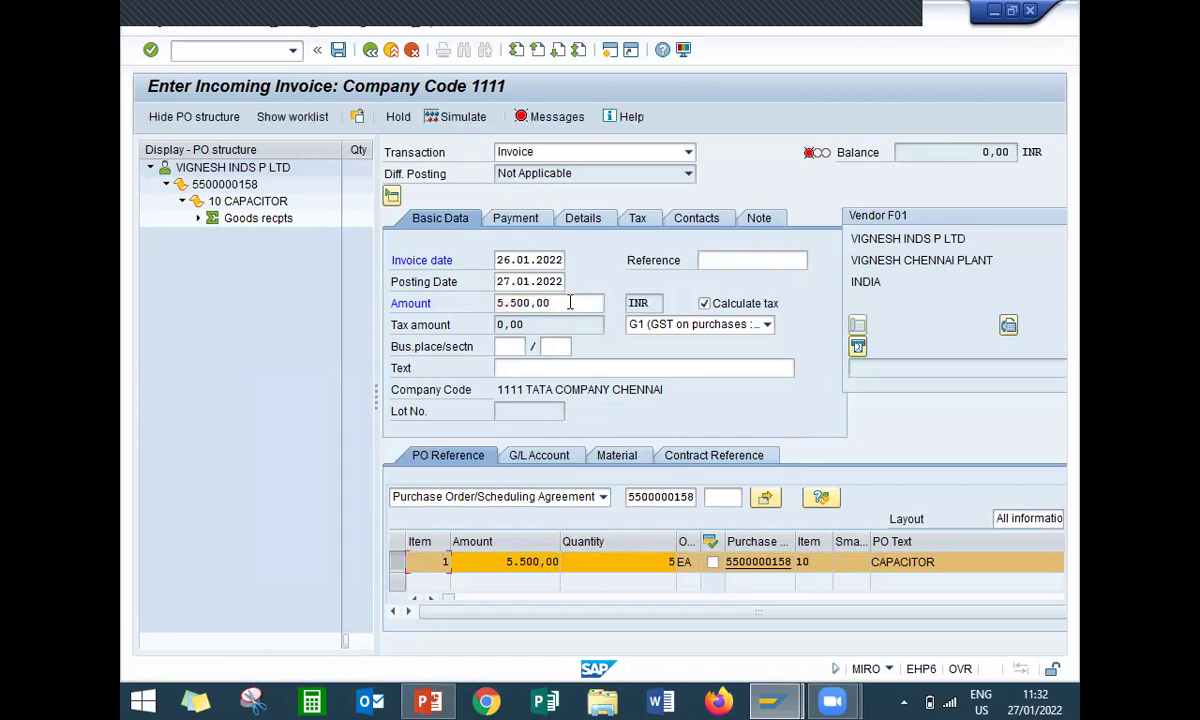
{"action": "left_click", "coordinate": [546, 128]}
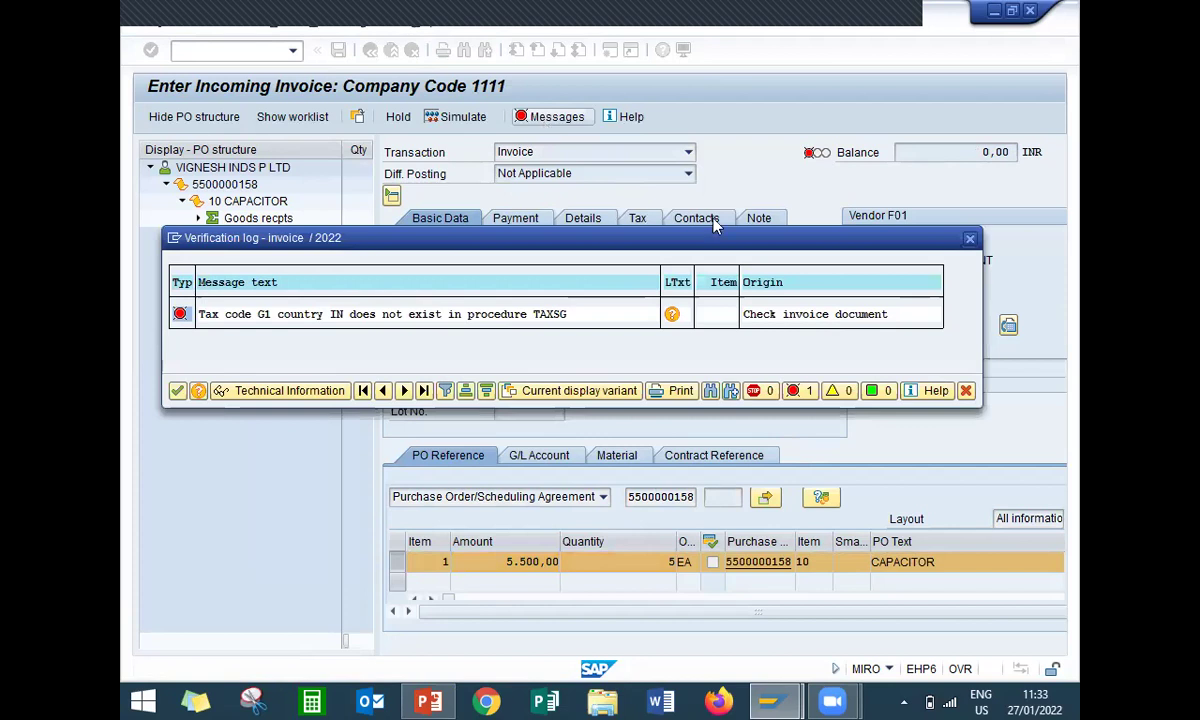
{"action": "left_click", "coordinate": [966, 391]}
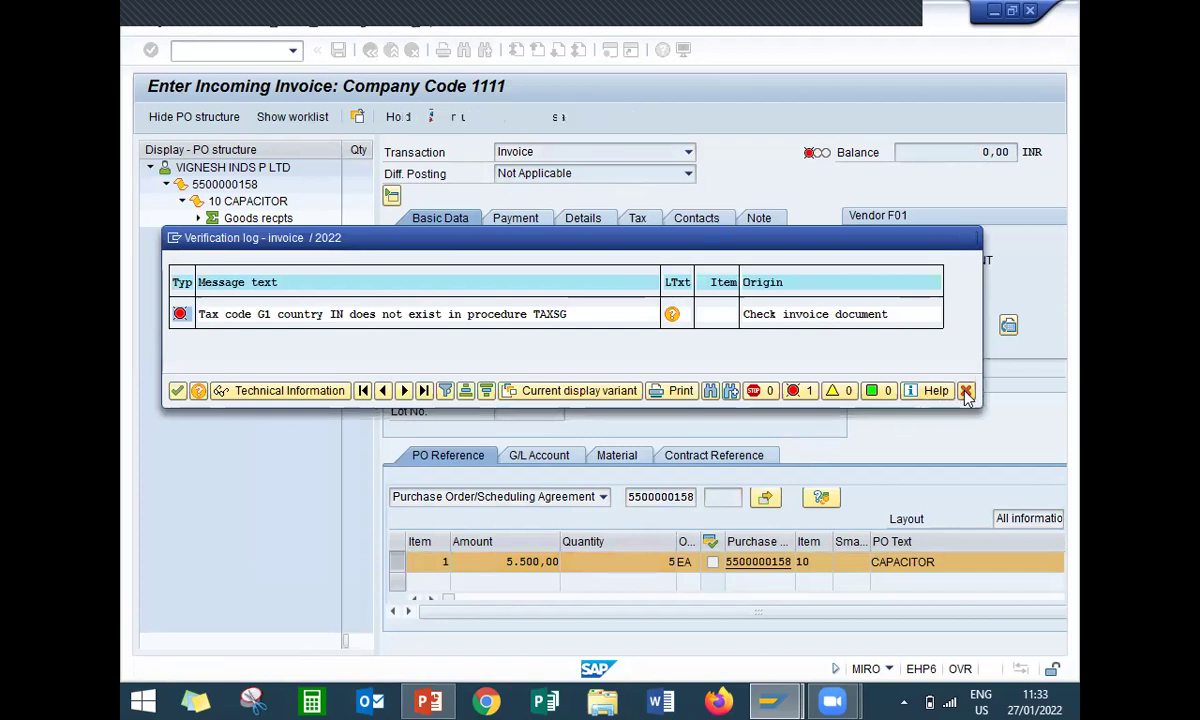
Step: Change the header and item tax codes from G1 to G0 so the invoice balances
{"action": "left_click", "coordinate": [767, 324]}
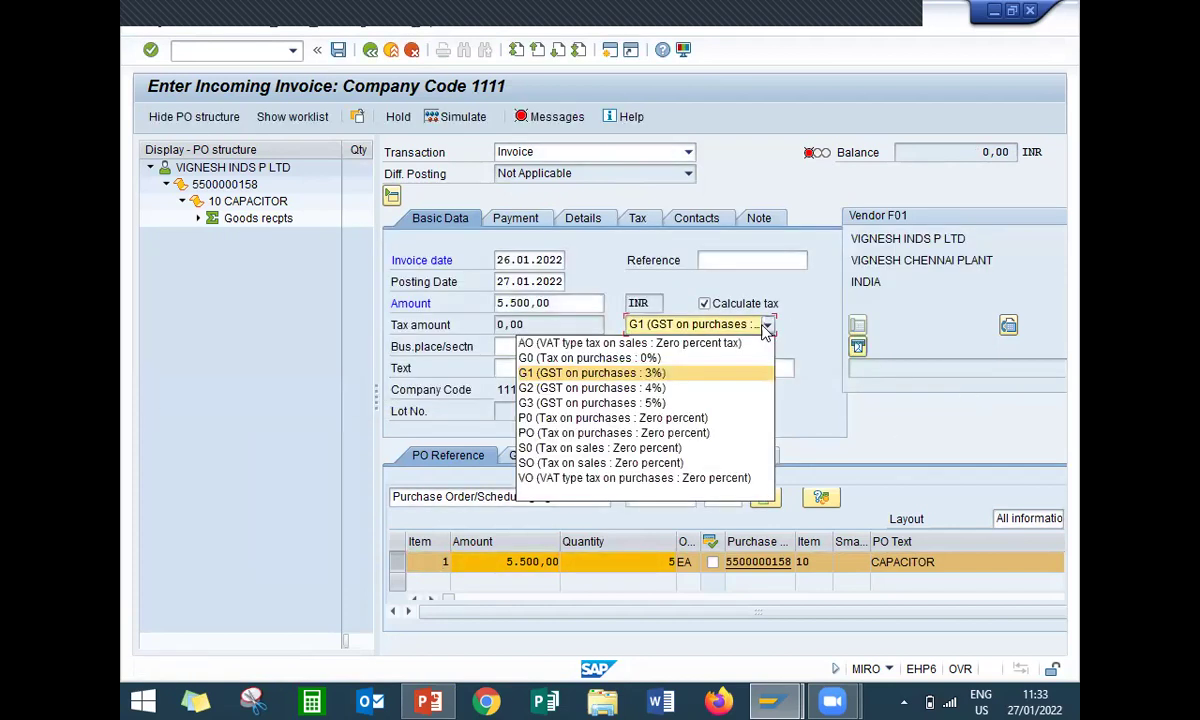
{"action": "left_click", "coordinate": [735, 358]}
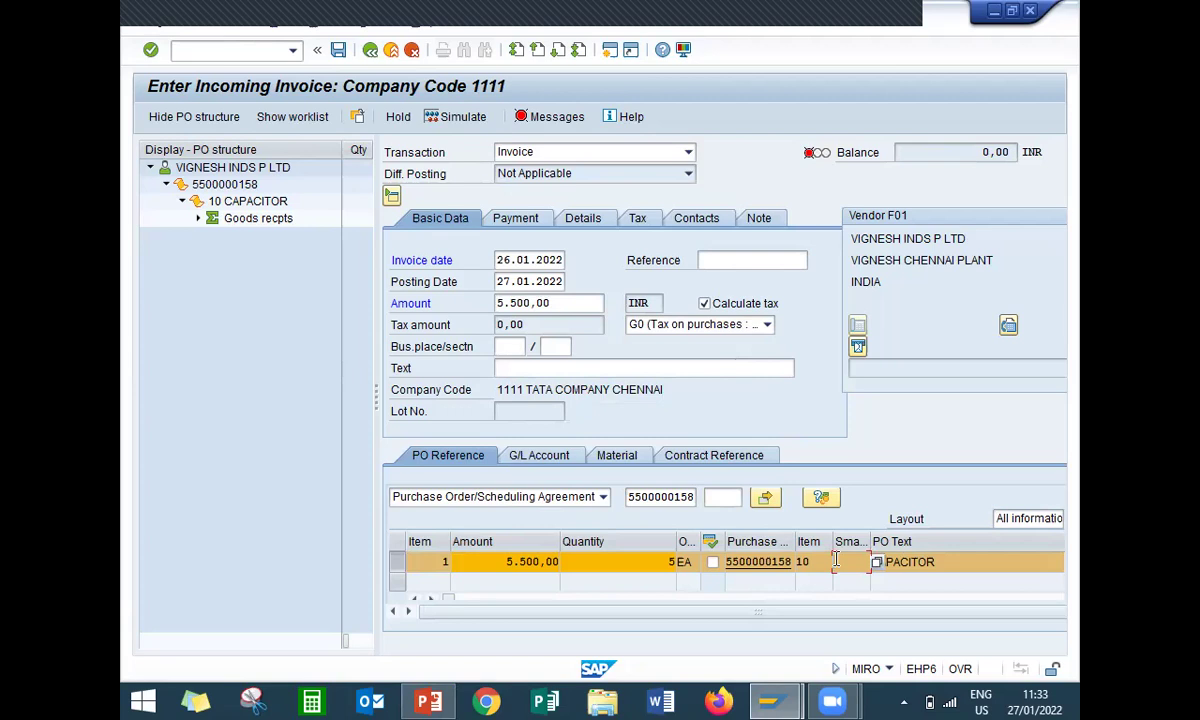
{"action": "key", "text": "Tab"}
{"action": "key", "text": "F4"}
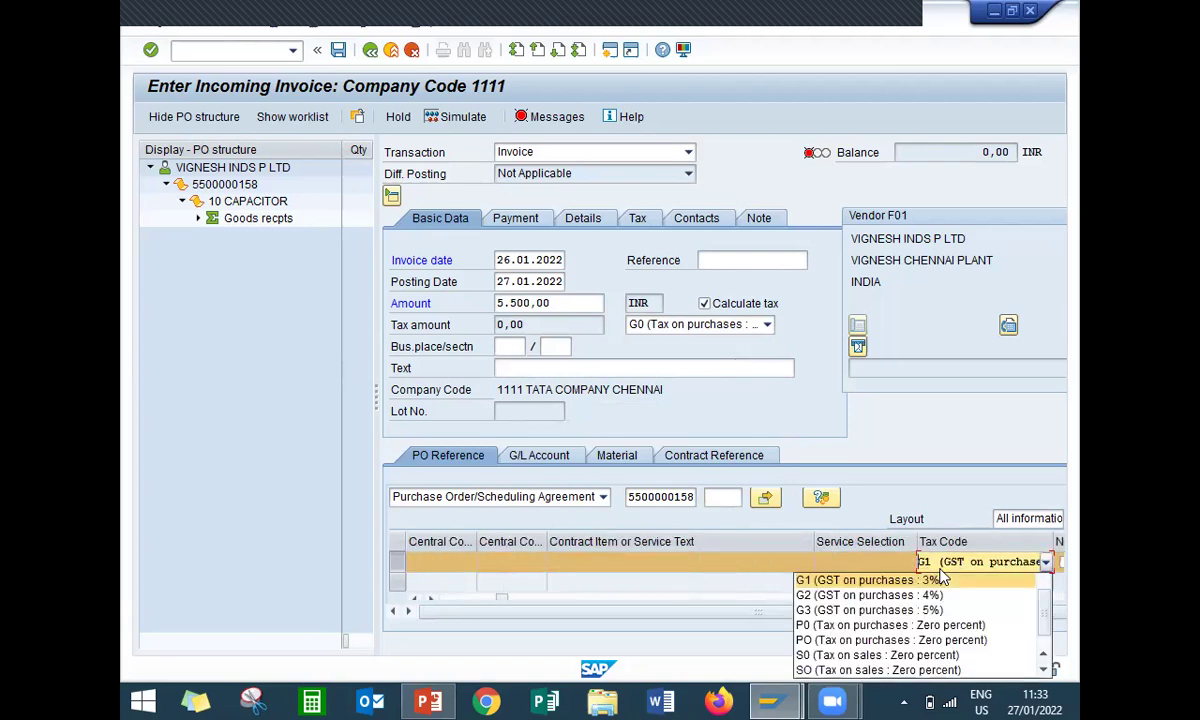
{"action": "left_click", "coordinate": [1045, 648]}
{"action": "left_click", "coordinate": [1045, 648]}
{"action": "left_click", "coordinate": [932, 596]}
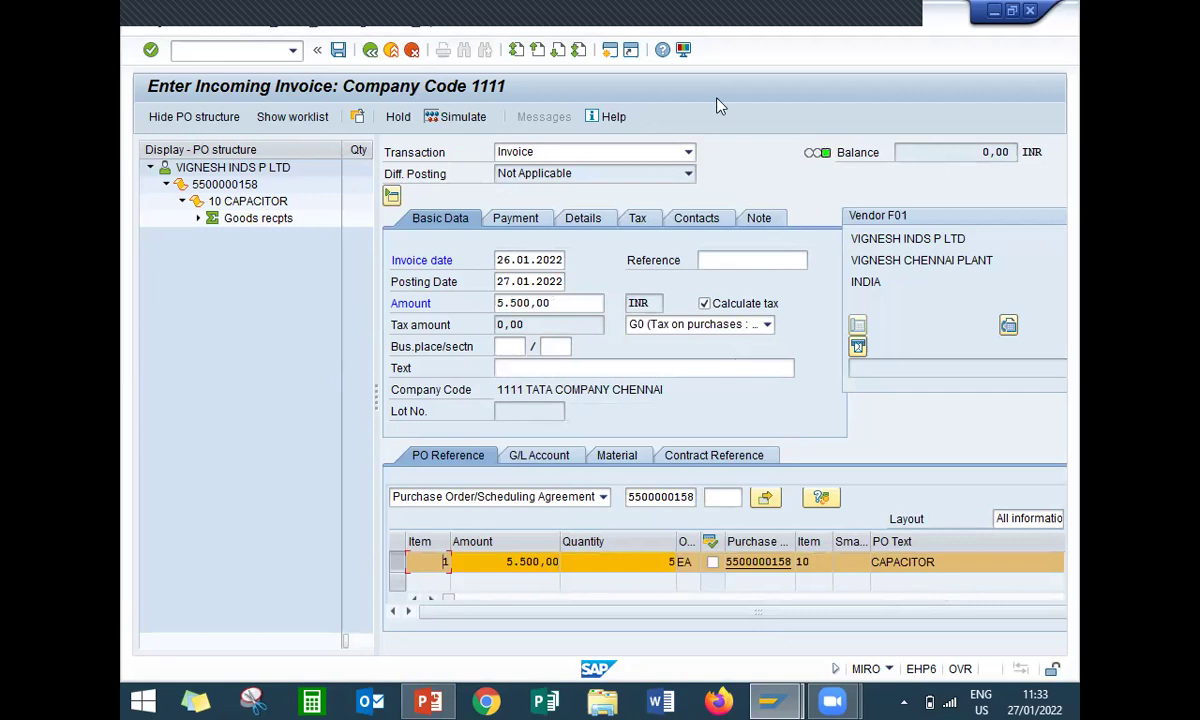
Step: Simulate the invoice, confirming 5.500,00 vendor credit and GR/IR 191100 debit with zero balance, then post it
{"action": "left_click", "coordinate": [460, 118]}
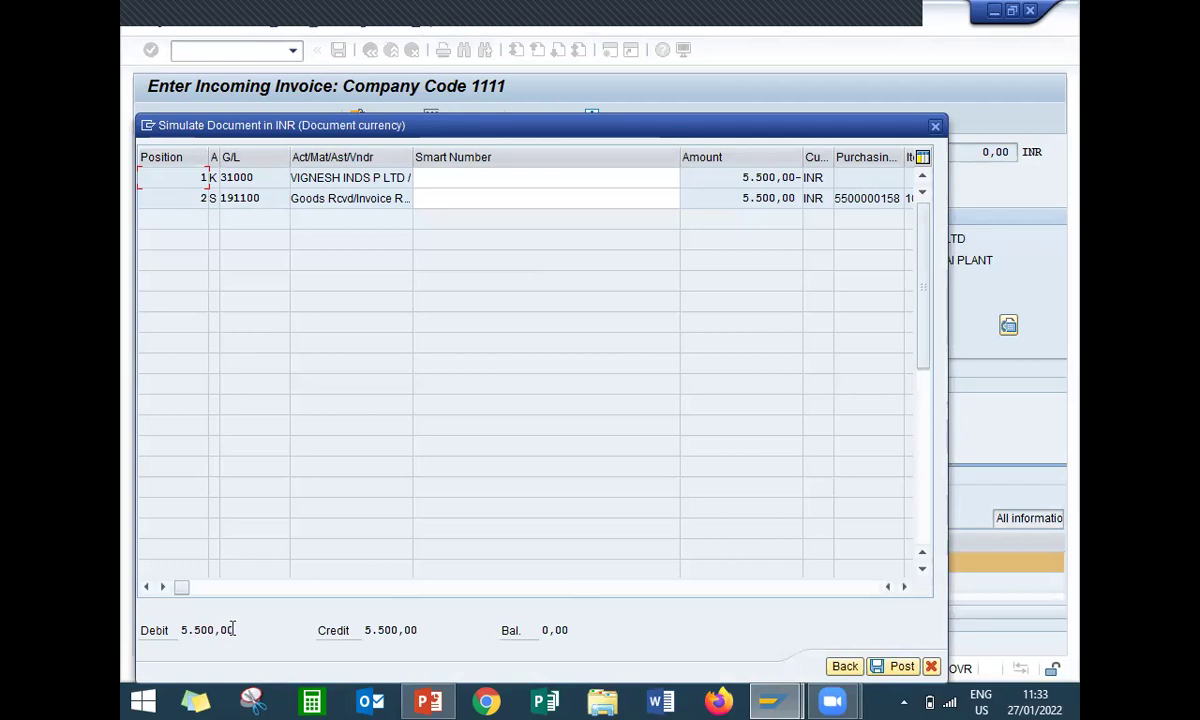
{"action": "left_click", "coordinate": [897, 667]}
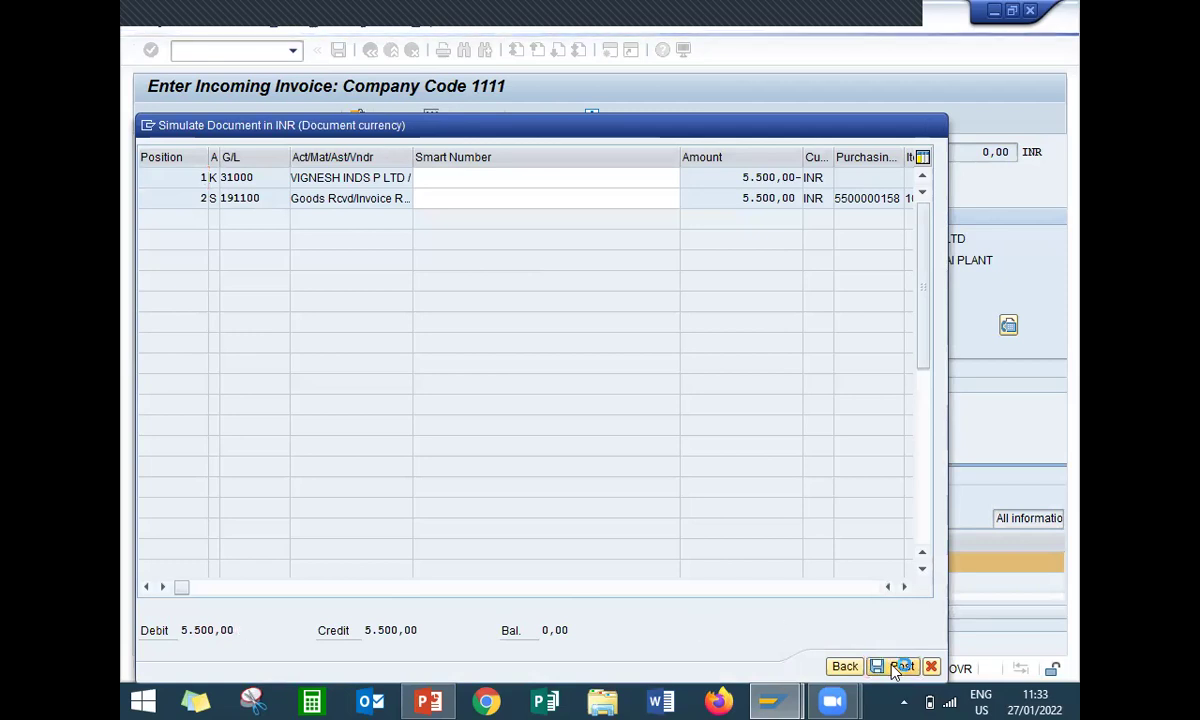